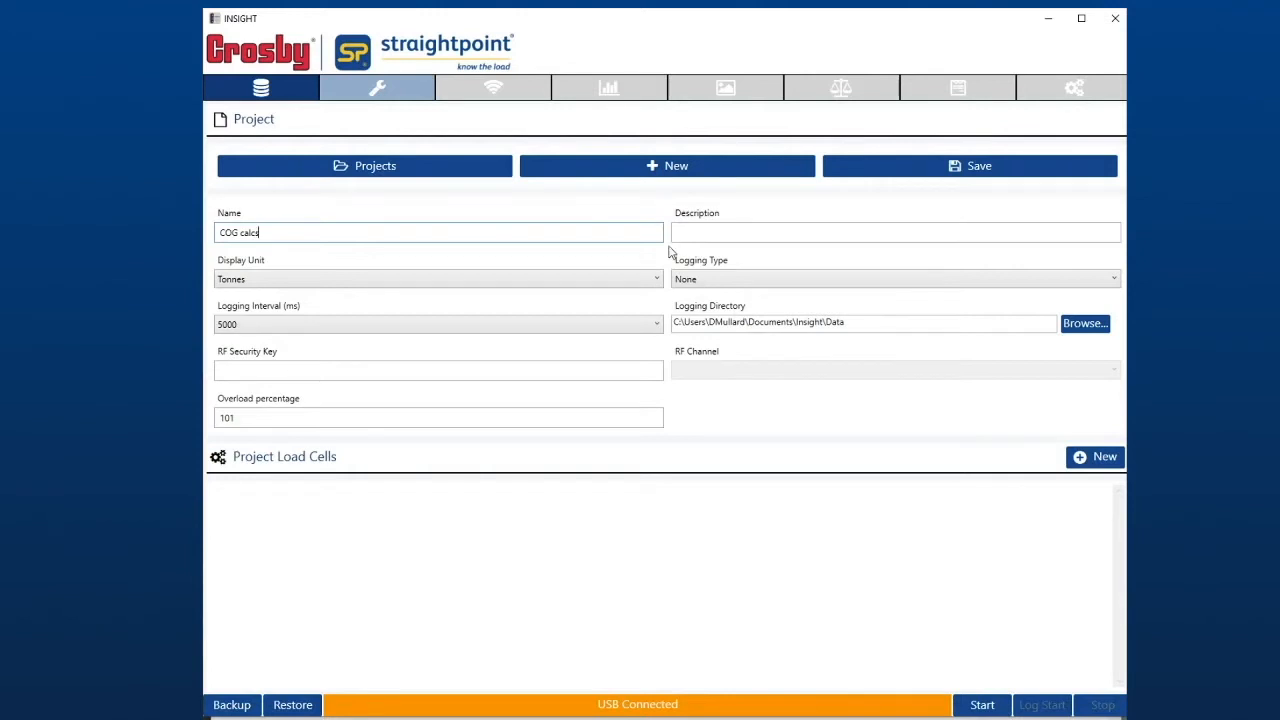
- Set the project description to "compression cells" and begin a new project load cell using sensor DDDDD1
{"action": "left_click", "coordinate": [720, 231]}
{"action": "type", "text": "compression cells"}
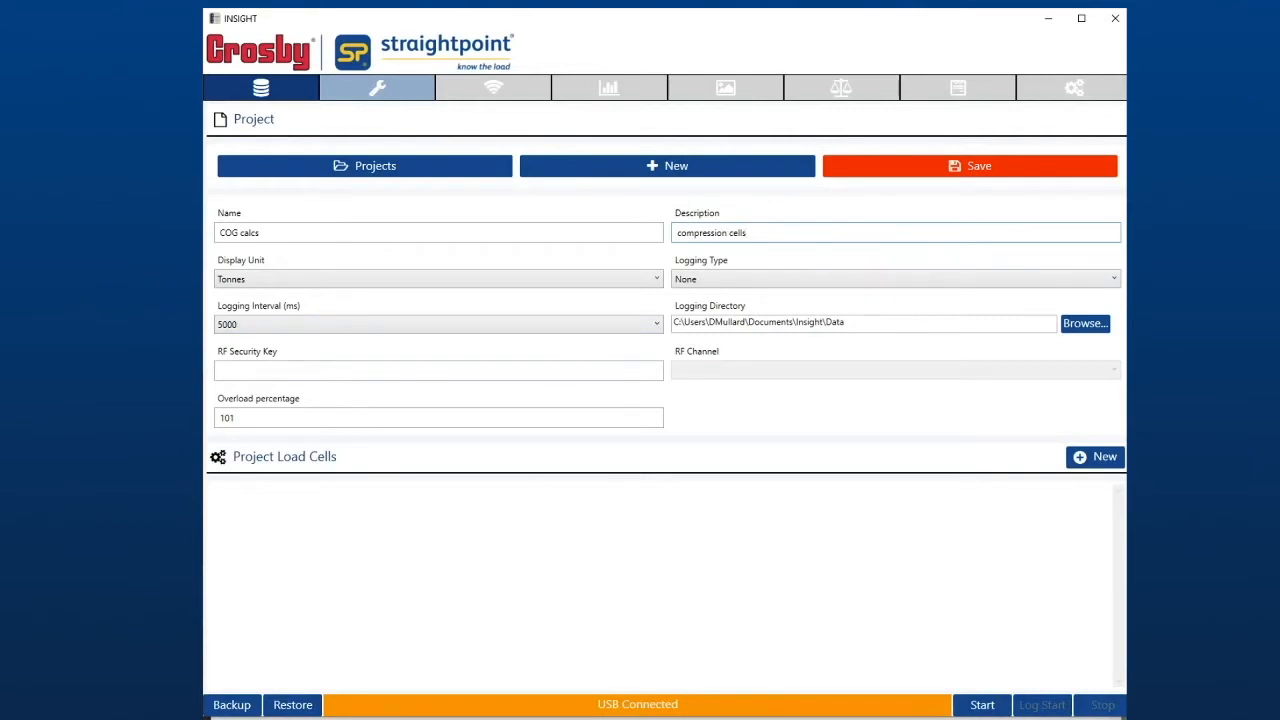
{"action": "left_click", "coordinate": [1108, 460]}
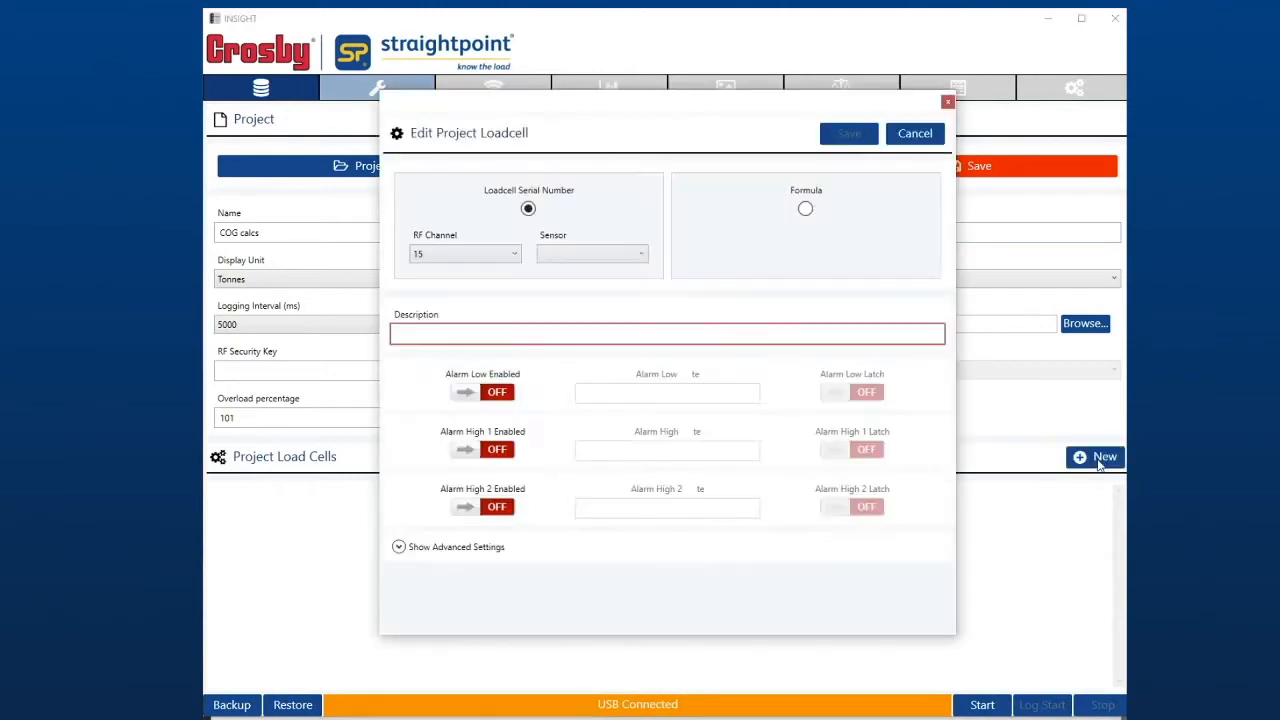
{"action": "left_click", "coordinate": [557, 258]}
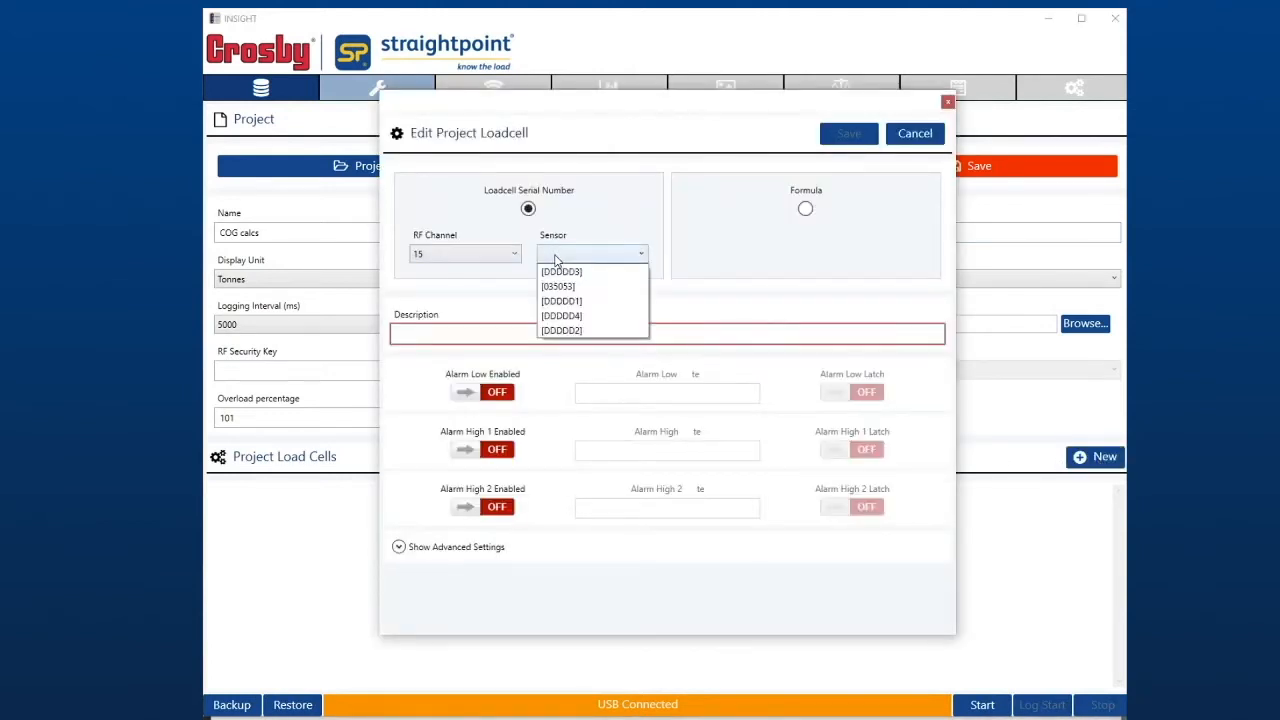
{"action": "left_click", "coordinate": [583, 302]}
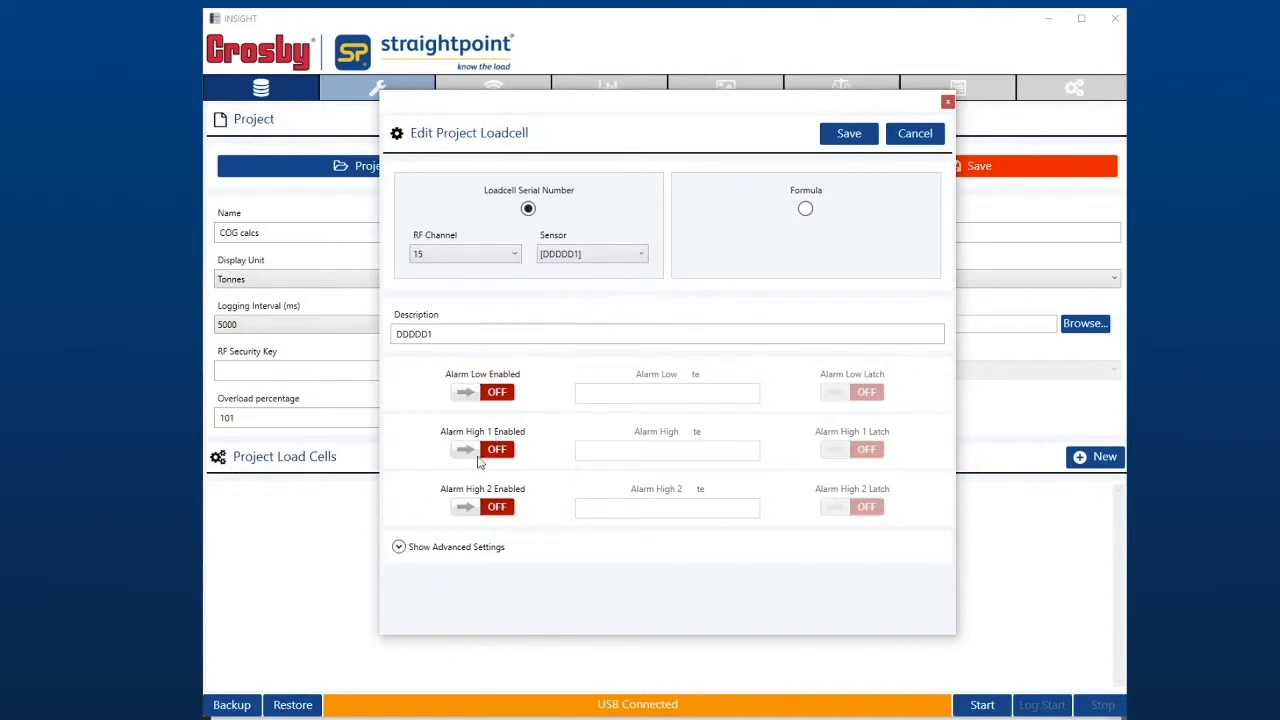
- Enable Centre of Gravity for load cell DDDDD1 at X 0, Y 0 with units mm, and save the load cell
{"action": "left_click", "coordinate": [398, 546]}
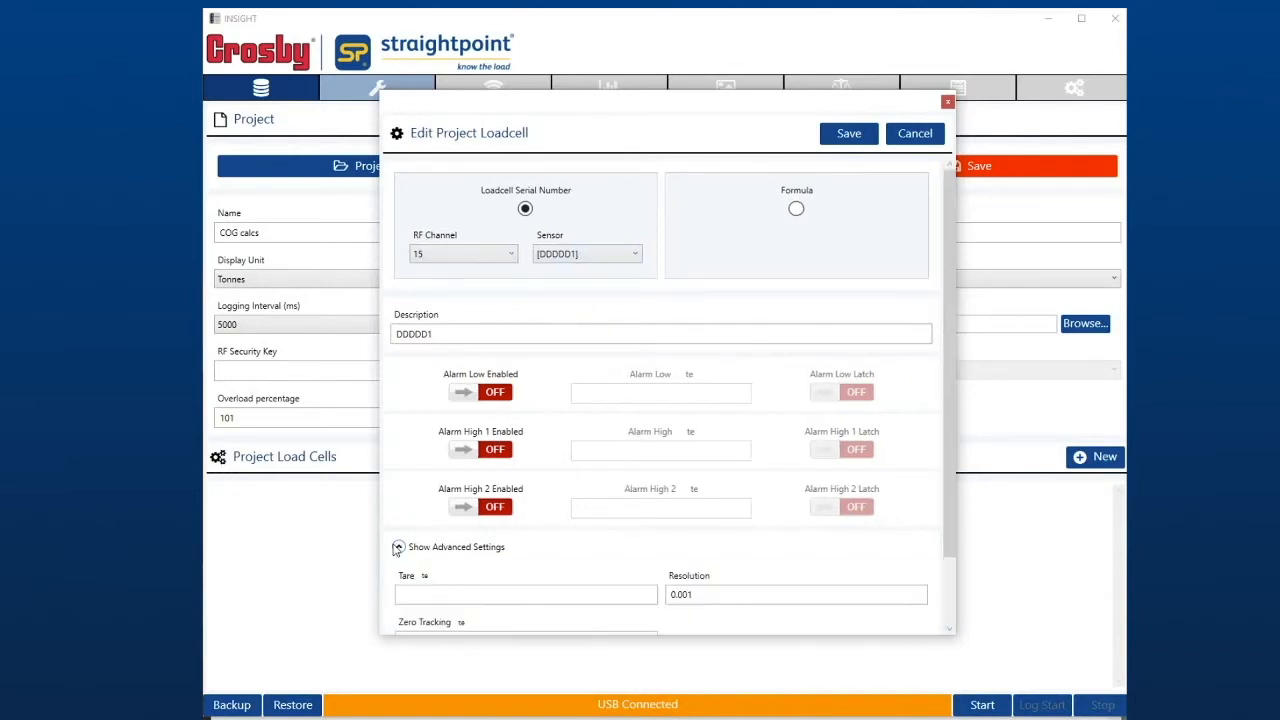
{"action": "scroll", "coordinate": [519, 447], "scroll_direction": "down", "scroll_amount": 1}
{"action": "scroll", "coordinate": [519, 447], "scroll_direction": "down", "scroll_amount": 1}
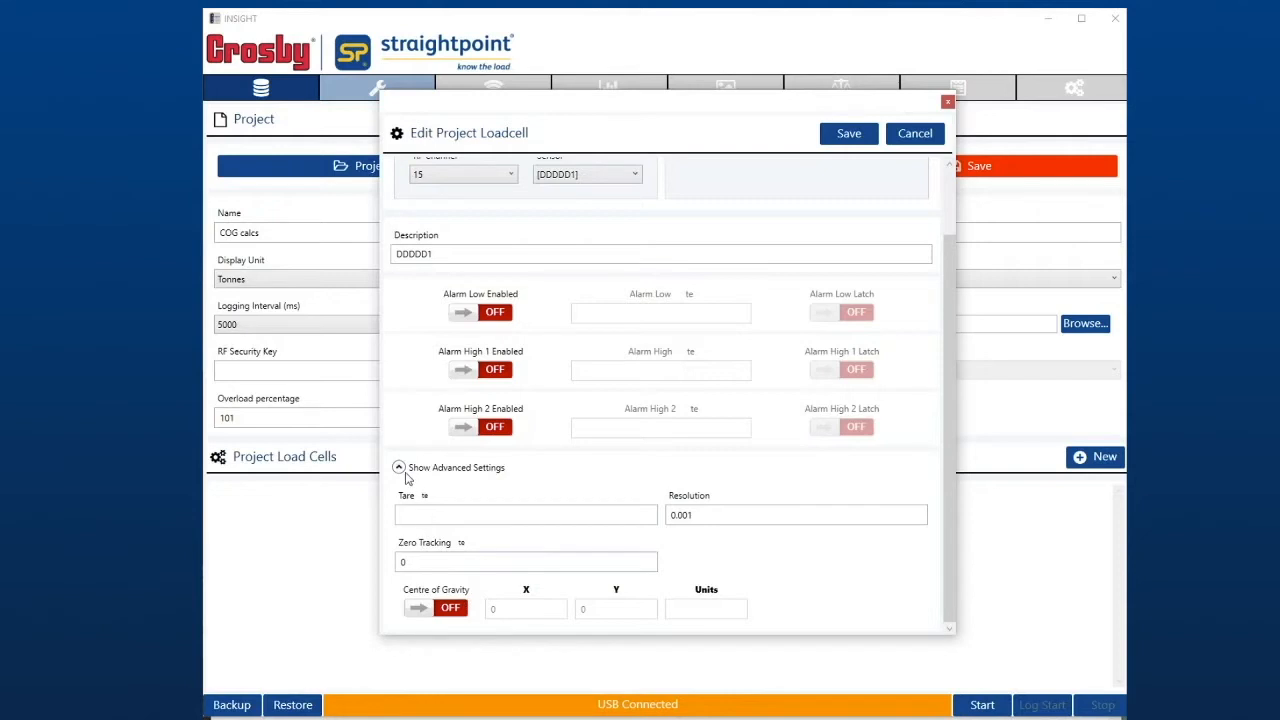
{"action": "left_click", "coordinate": [452, 610]}
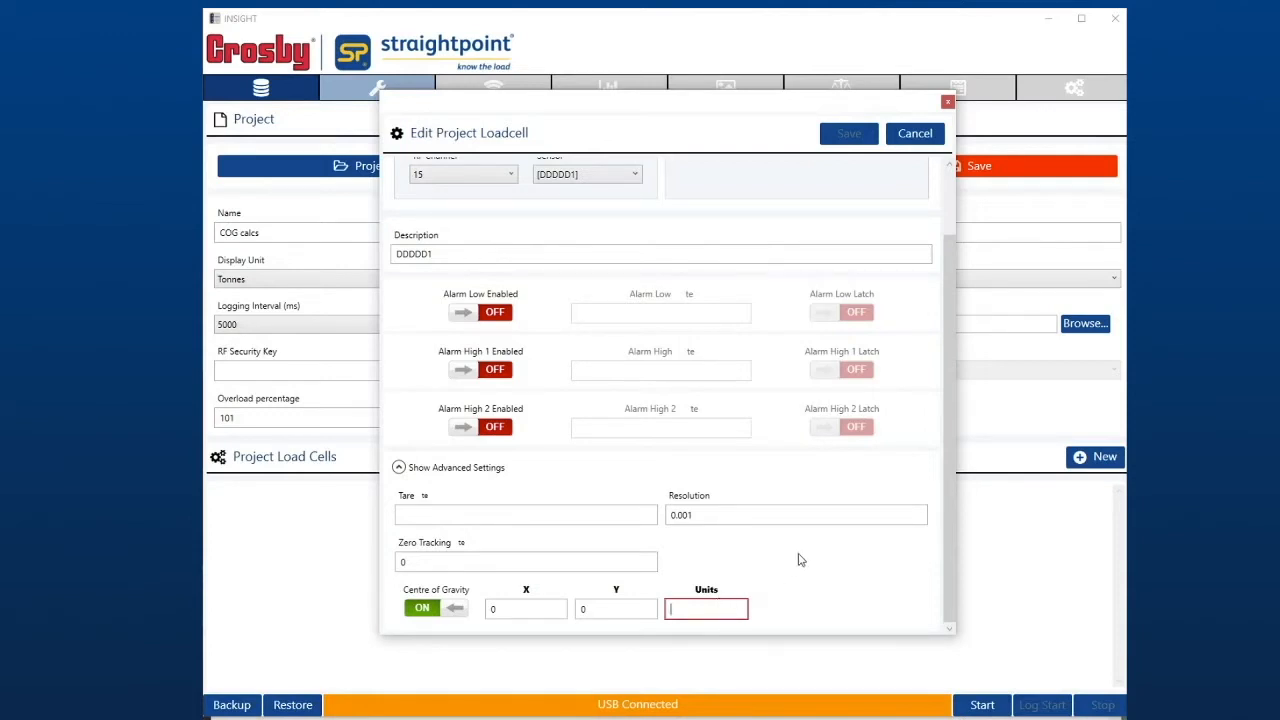
{"action": "type", "text": "mm"}
{"action": "left_click", "coordinate": [832, 139]}
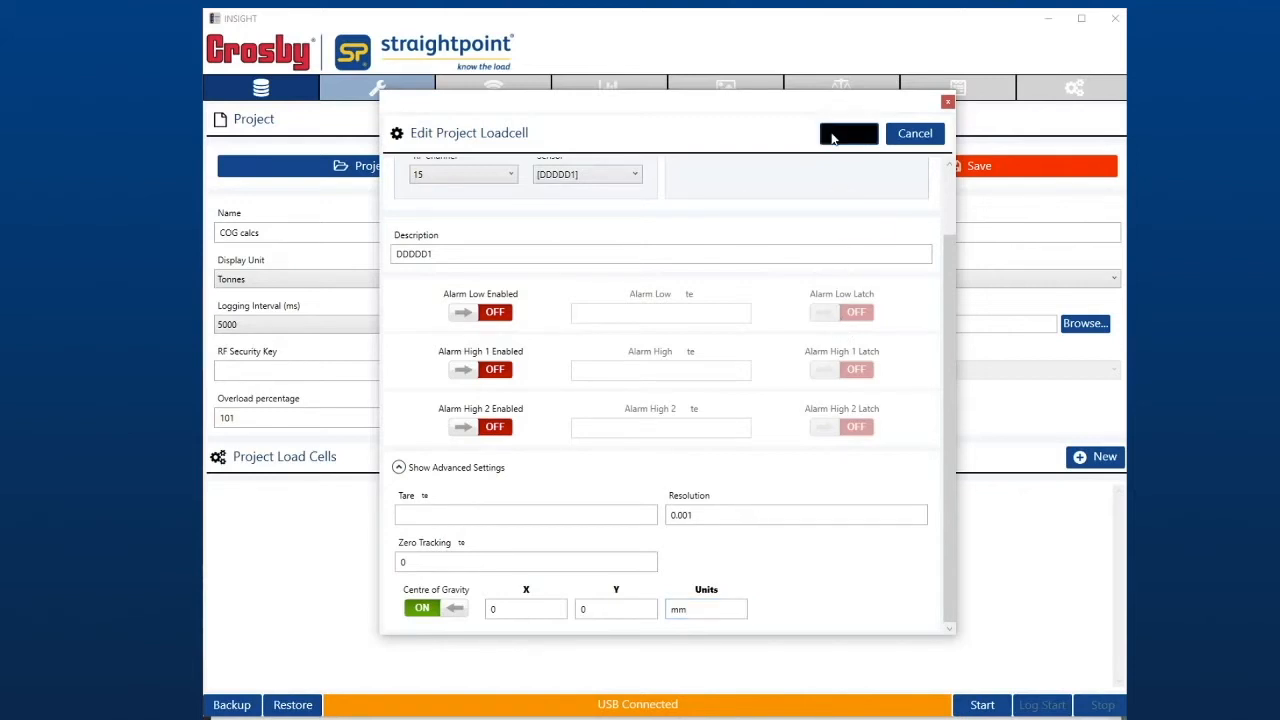
- Add load cell DDDDD2 to the project with Centre of Gravity enabled at X 7000 mm, Y 0 mm
{"action": "left_click", "coordinate": [1100, 461]}
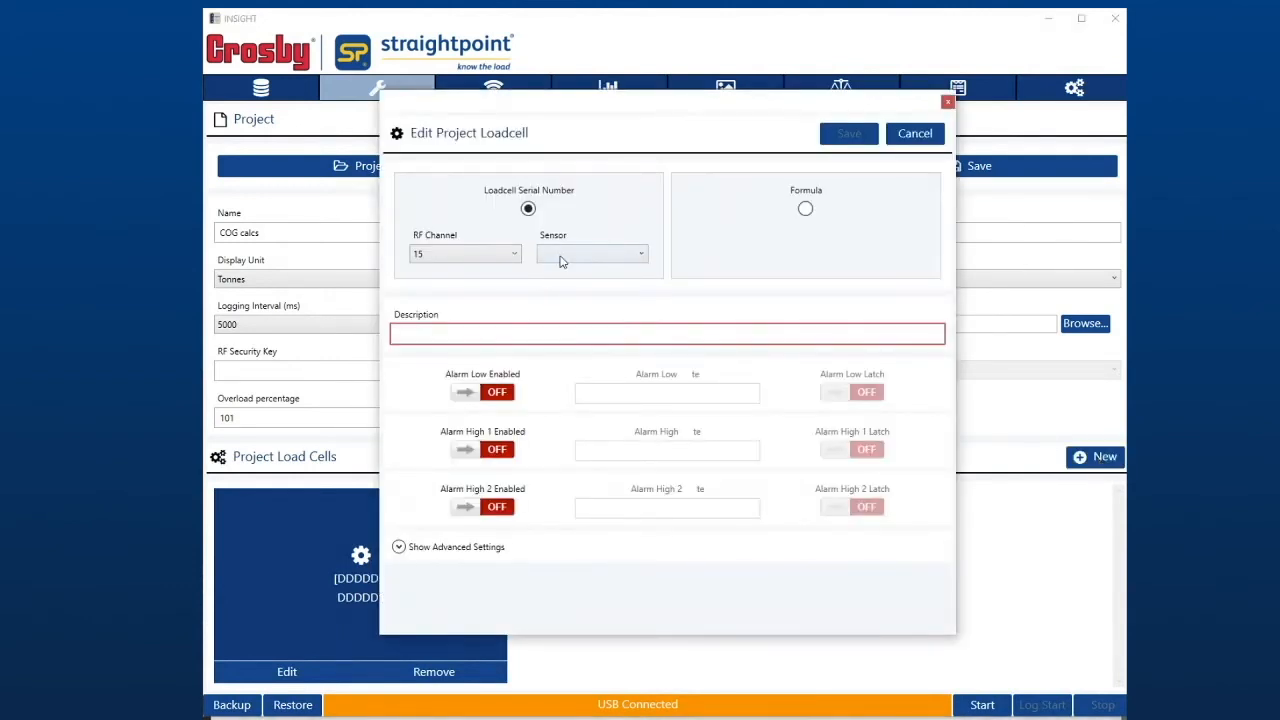
{"action": "left_click", "coordinate": [565, 255]}
{"action": "left_click", "coordinate": [575, 330]}
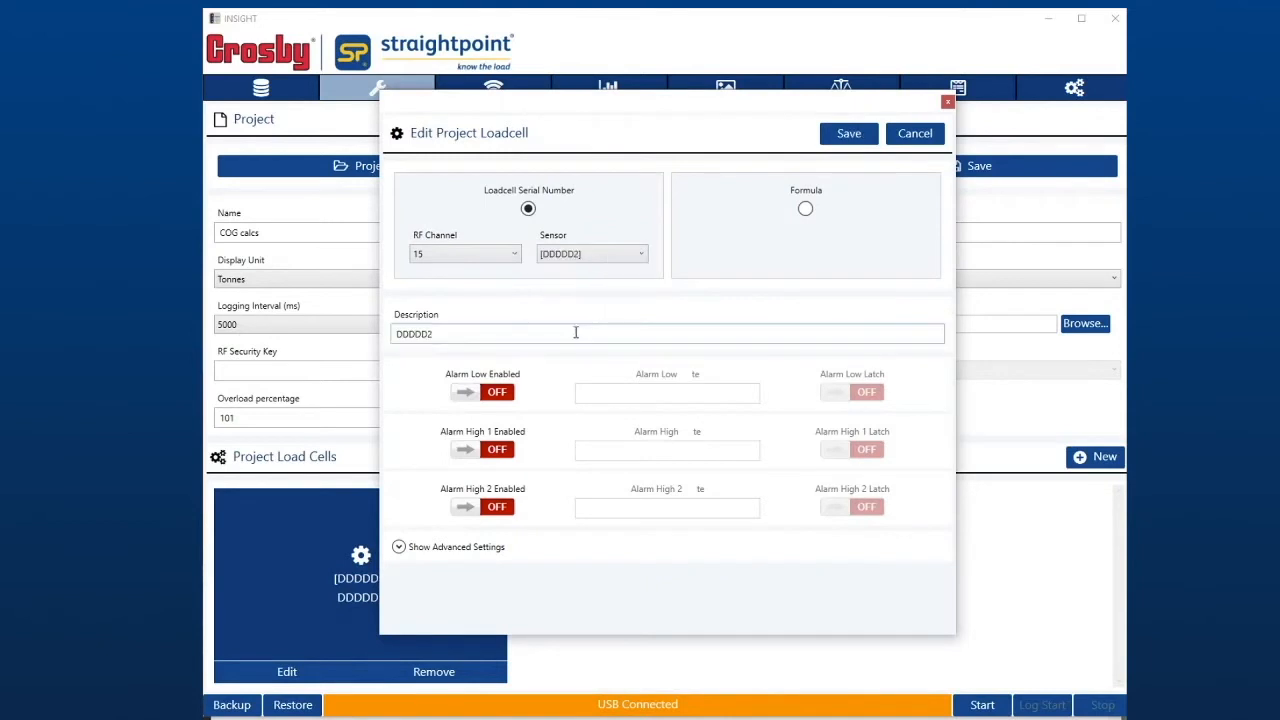
{"action": "left_click", "coordinate": [400, 547]}
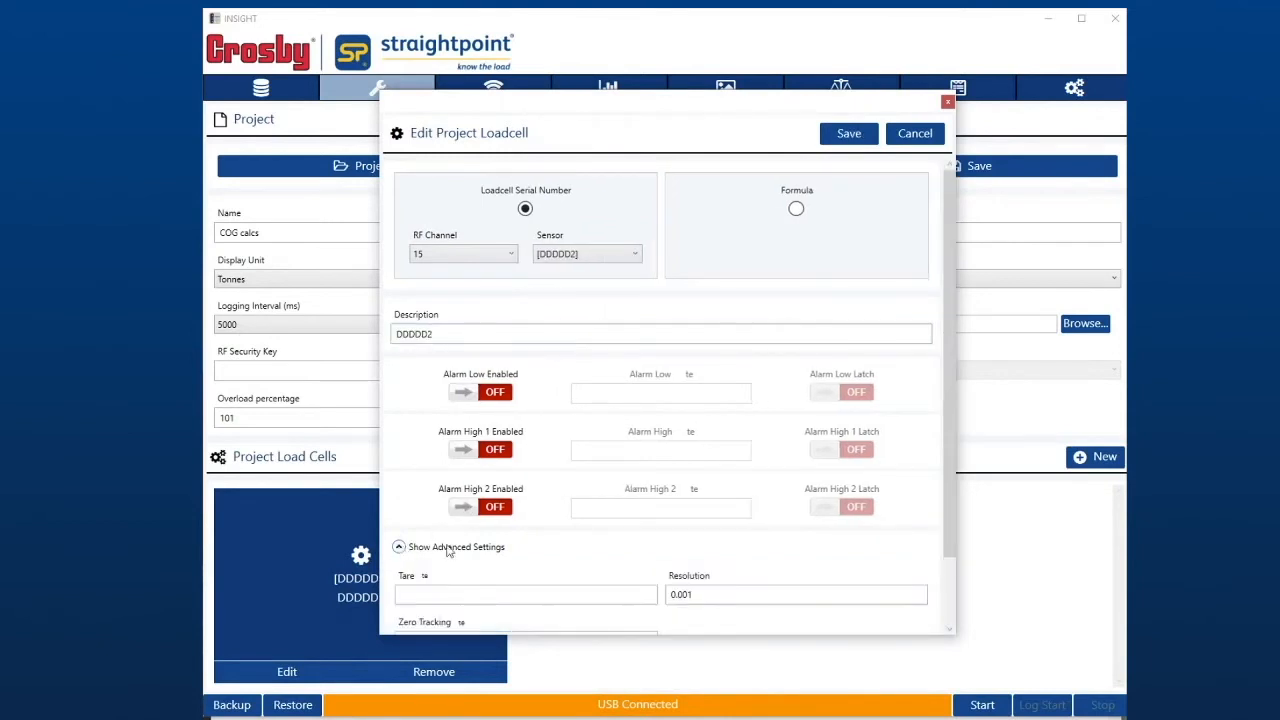
{"action": "scroll", "coordinate": [447, 550], "scroll_direction": "down", "scroll_amount": 3}
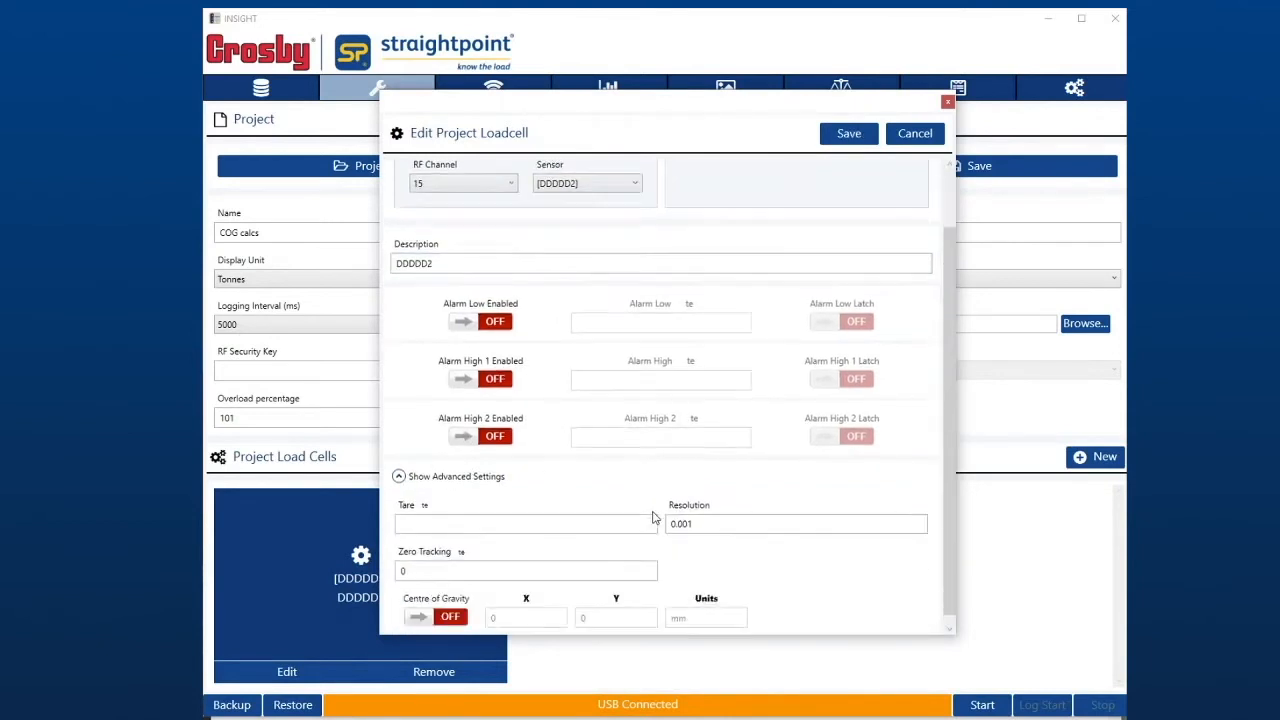
{"action": "left_click", "coordinate": [452, 609]}
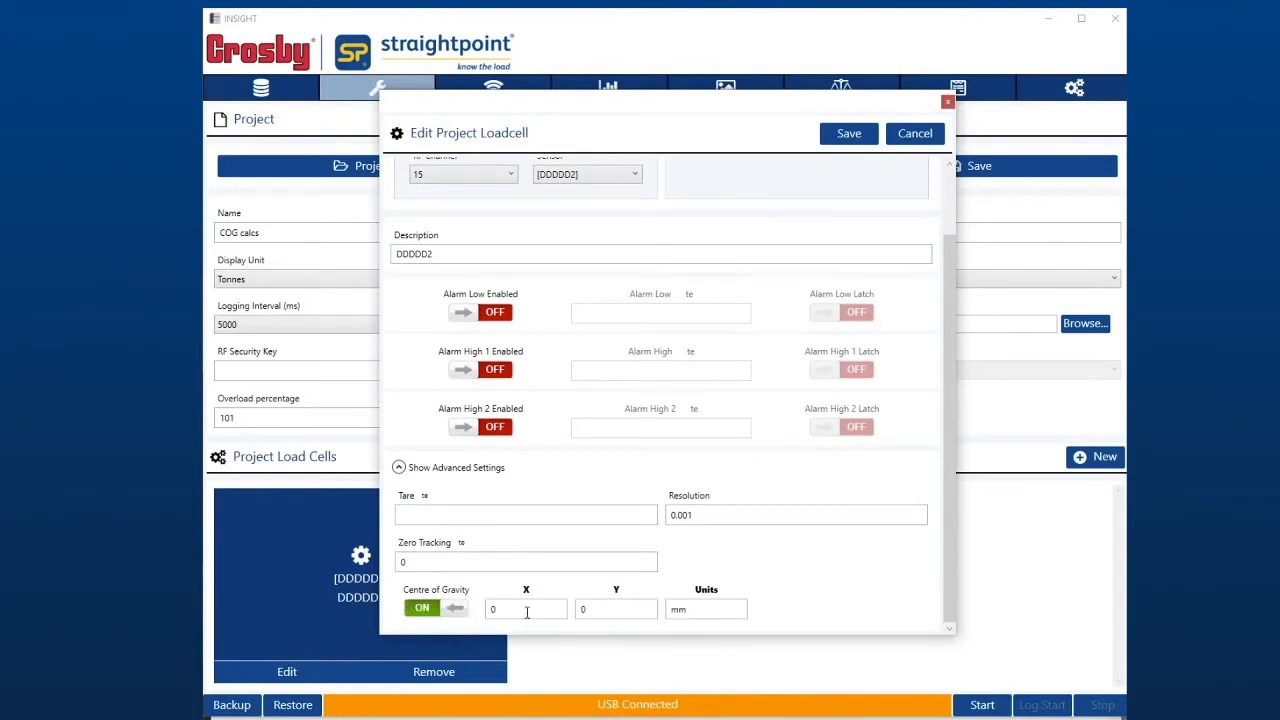
{"action": "type", "text": "7000"}
{"action": "left_click", "coordinate": [846, 140]}
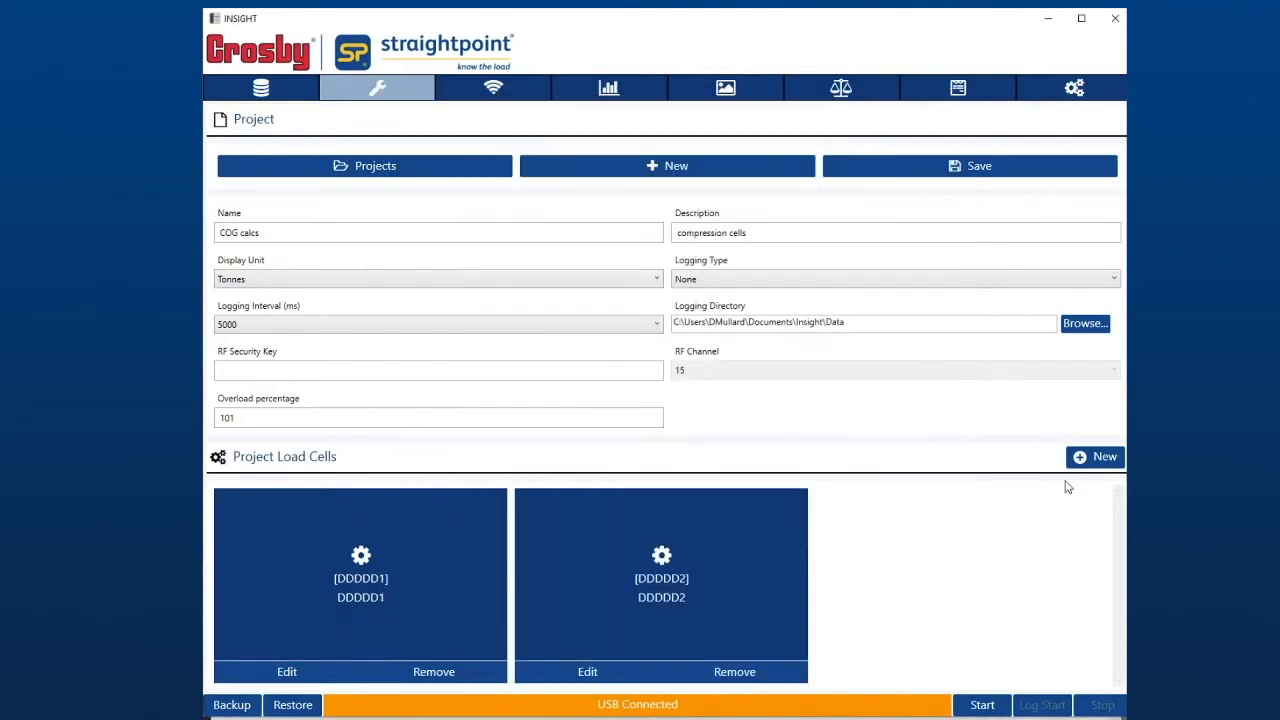
- Add load cell DDDDD3 to the project with Centre of Gravity enabled at X 7000 mm, Y 3000 mm
{"action": "left_click", "coordinate": [1100, 457]}
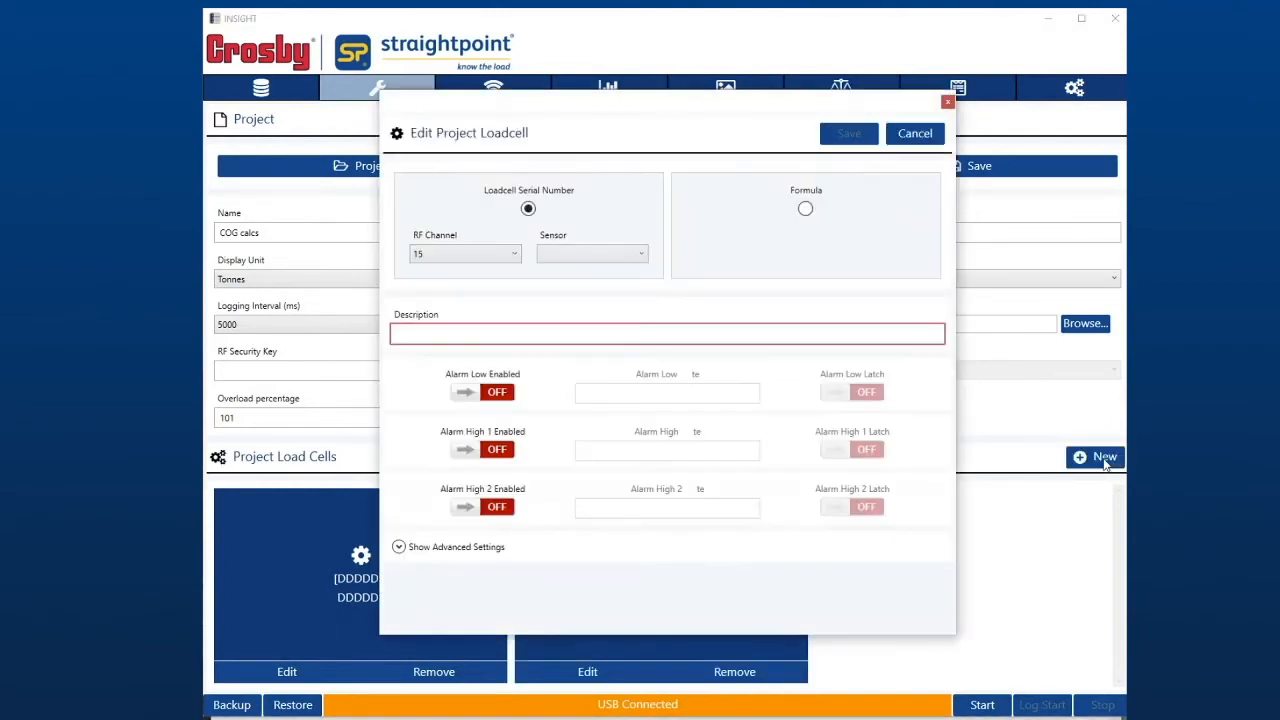
{"action": "left_click", "coordinate": [561, 265]}
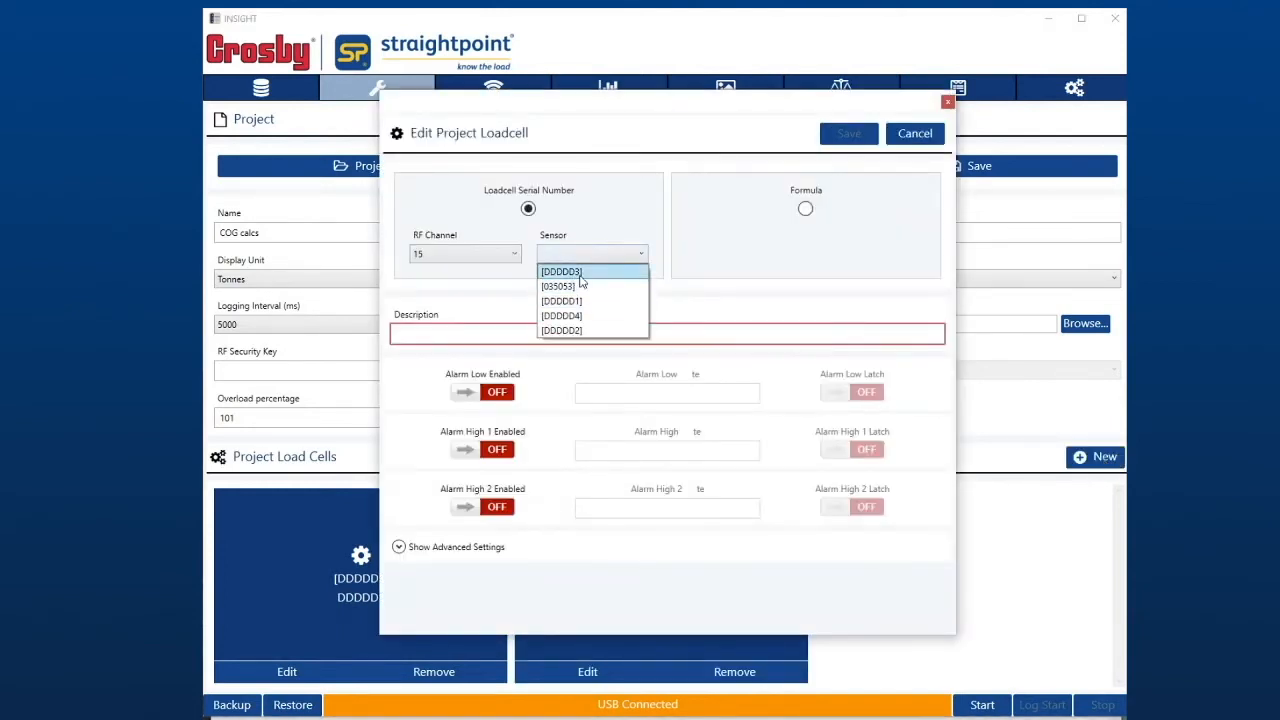
{"action": "left_click", "coordinate": [578, 274]}
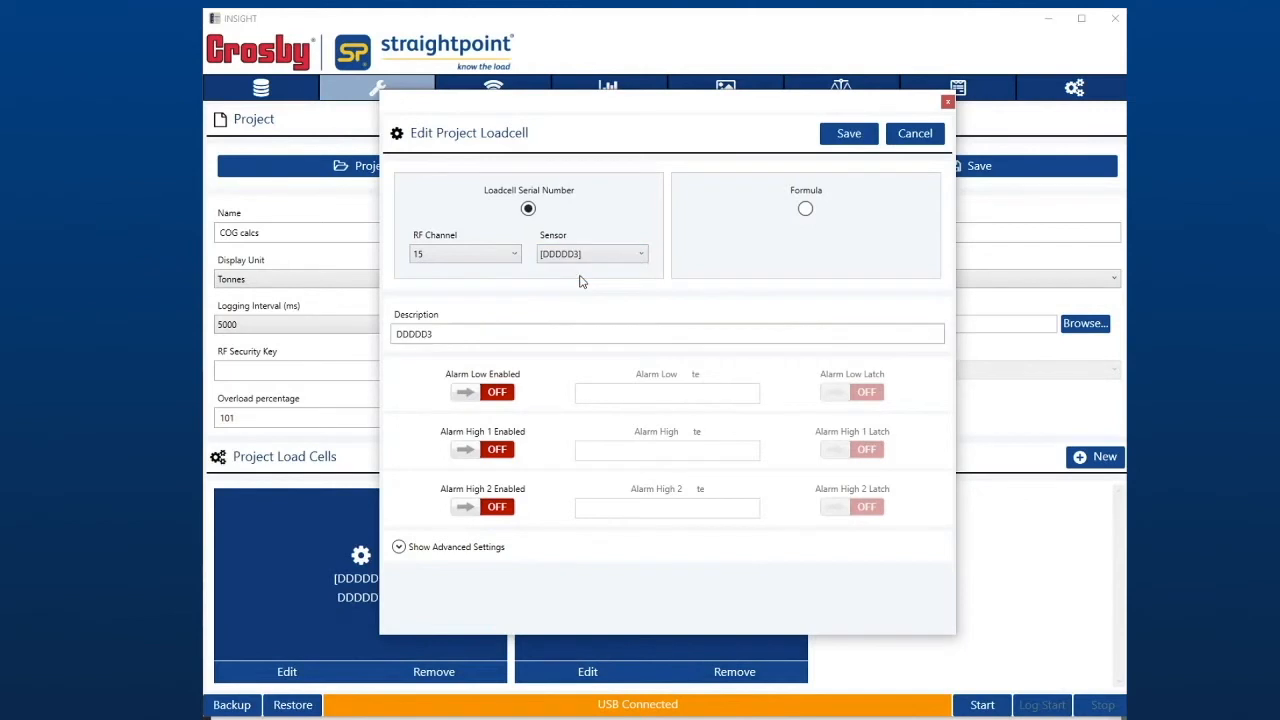
{"action": "left_click", "coordinate": [399, 547]}
{"action": "scroll", "coordinate": [652, 548], "scroll_direction": "down", "scroll_amount": 2}
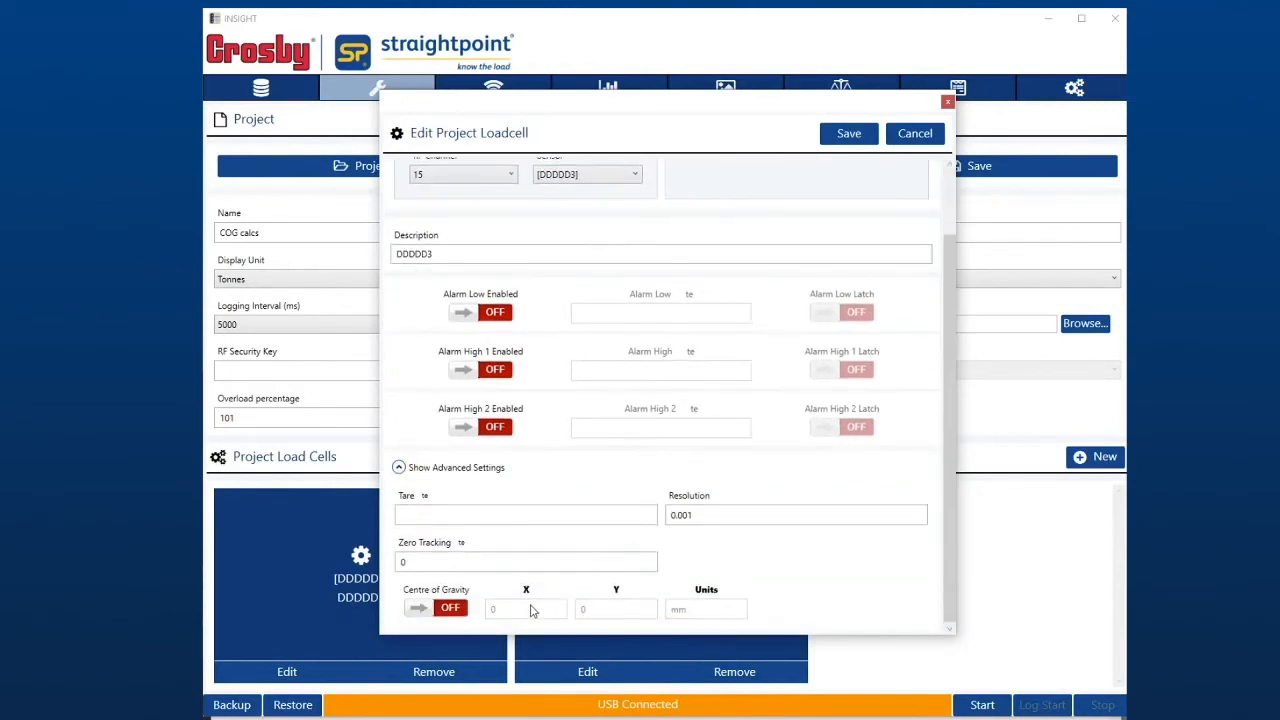
{"action": "left_click", "coordinate": [453, 612]}
{"action": "left_click", "coordinate": [530, 612]}
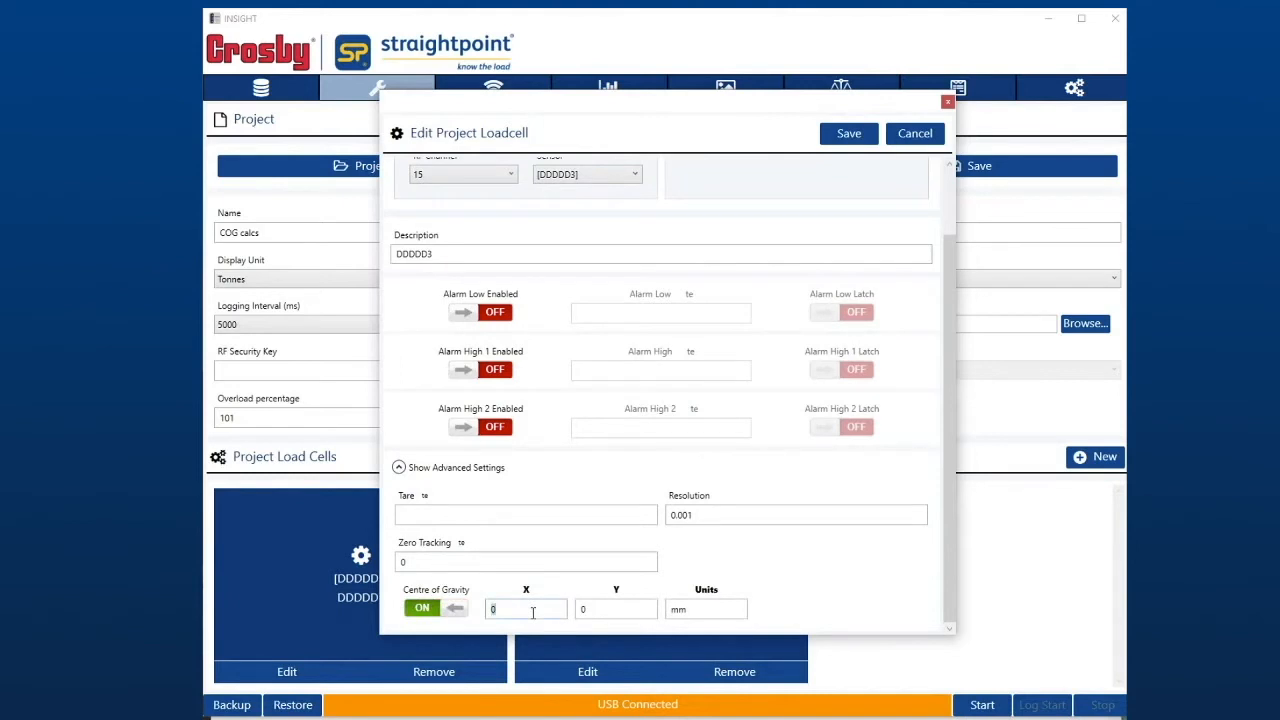
{"action": "type", "text": "7000"}
{"action": "type", "text": "000"}
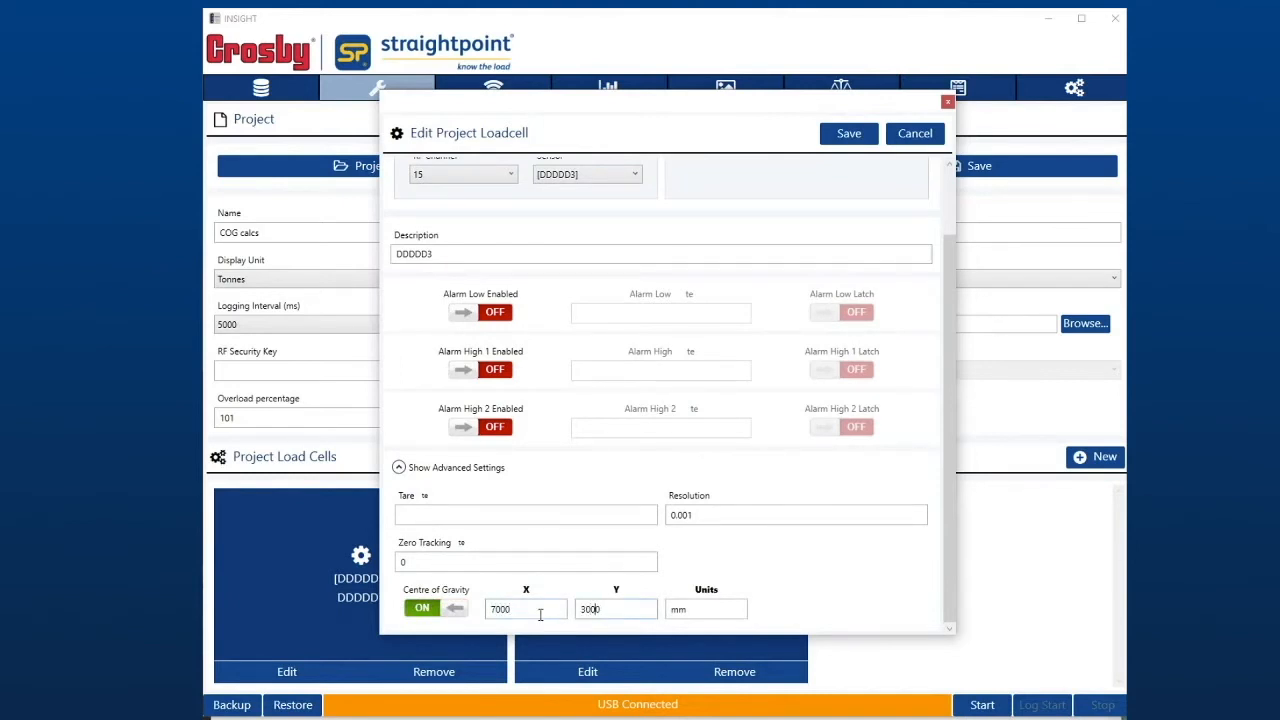
{"action": "left_click", "coordinate": [838, 133]}
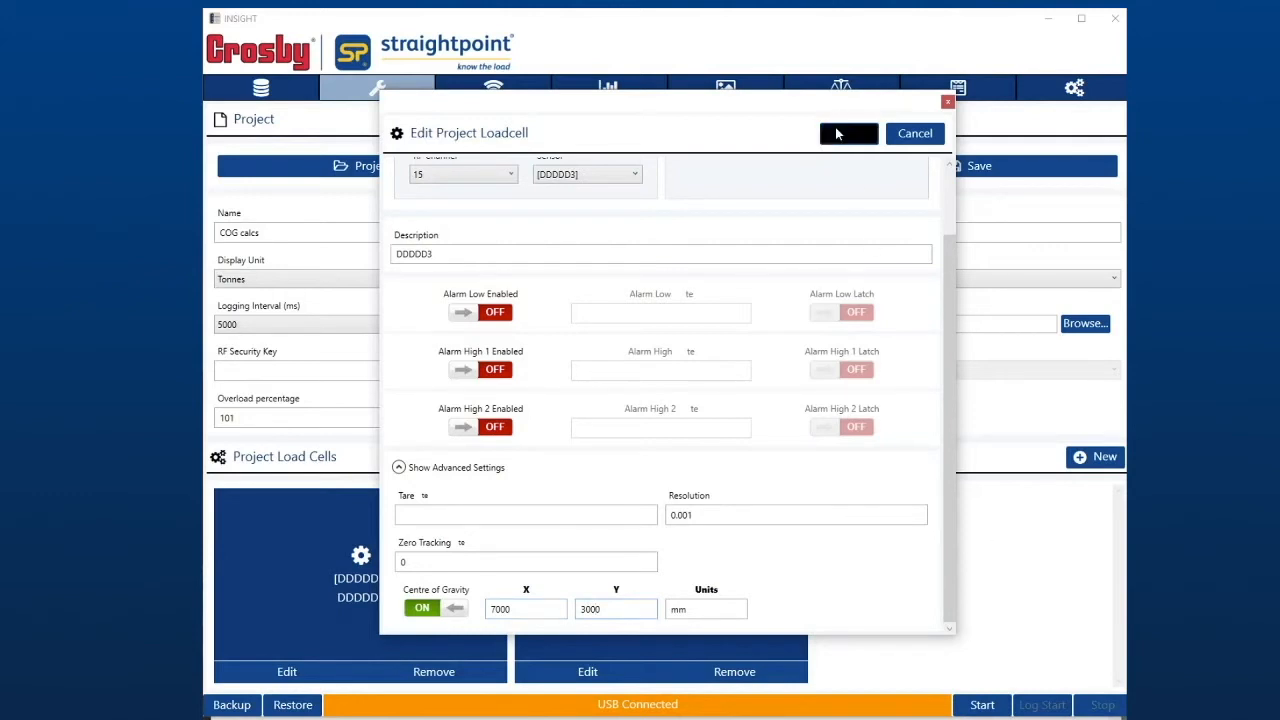
- Add load cell DDDDD4 to the project with Centre of Gravity enabled at X 0 mm, Y 3000 mm
{"action": "left_click", "coordinate": [1093, 467]}
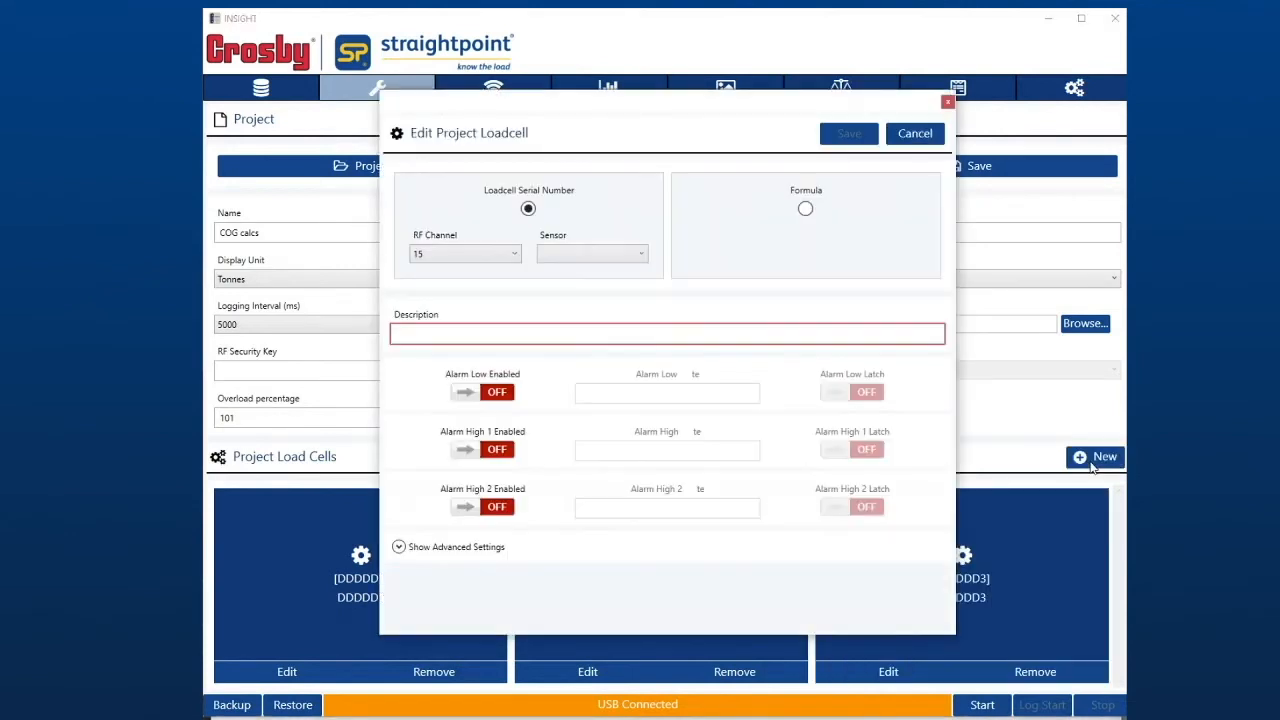
{"action": "left_click", "coordinate": [602, 258]}
{"action": "left_click", "coordinate": [597, 317]}
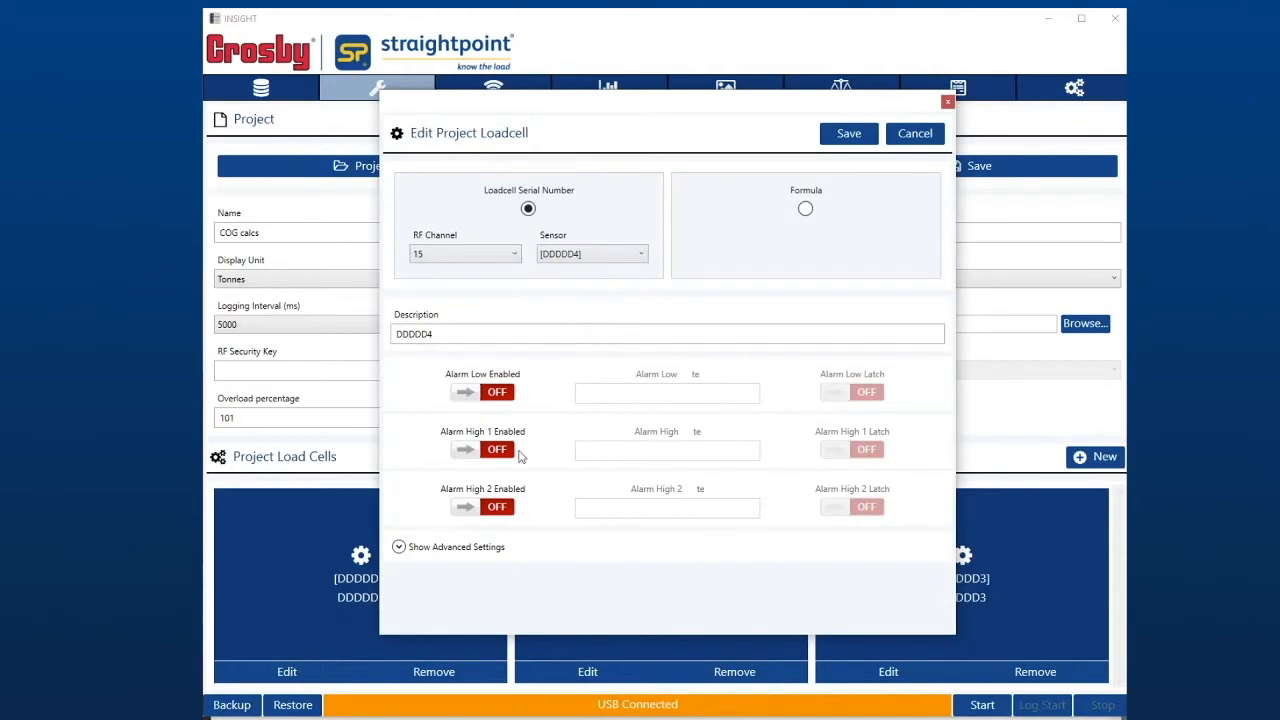
{"action": "left_click", "coordinate": [400, 548]}
{"action": "scroll", "coordinate": [545, 562], "scroll_direction": "down", "scroll_amount": 1}
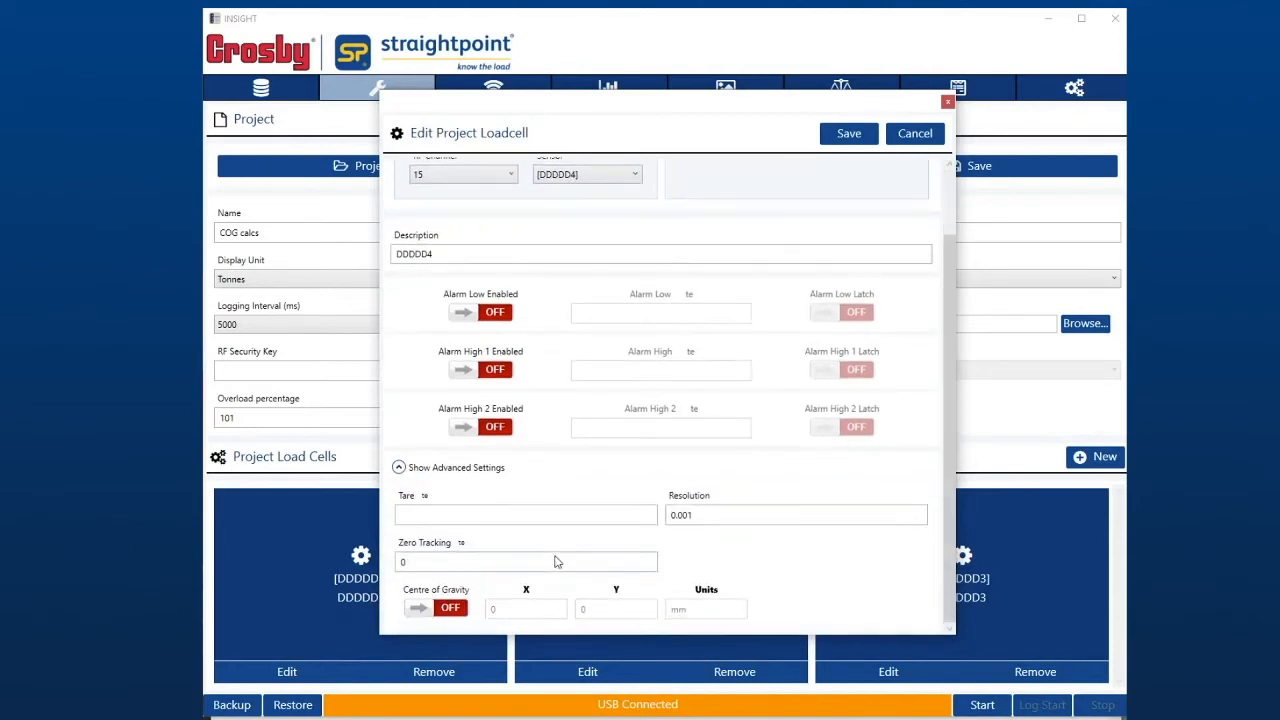
{"action": "left_click", "coordinate": [450, 612]}
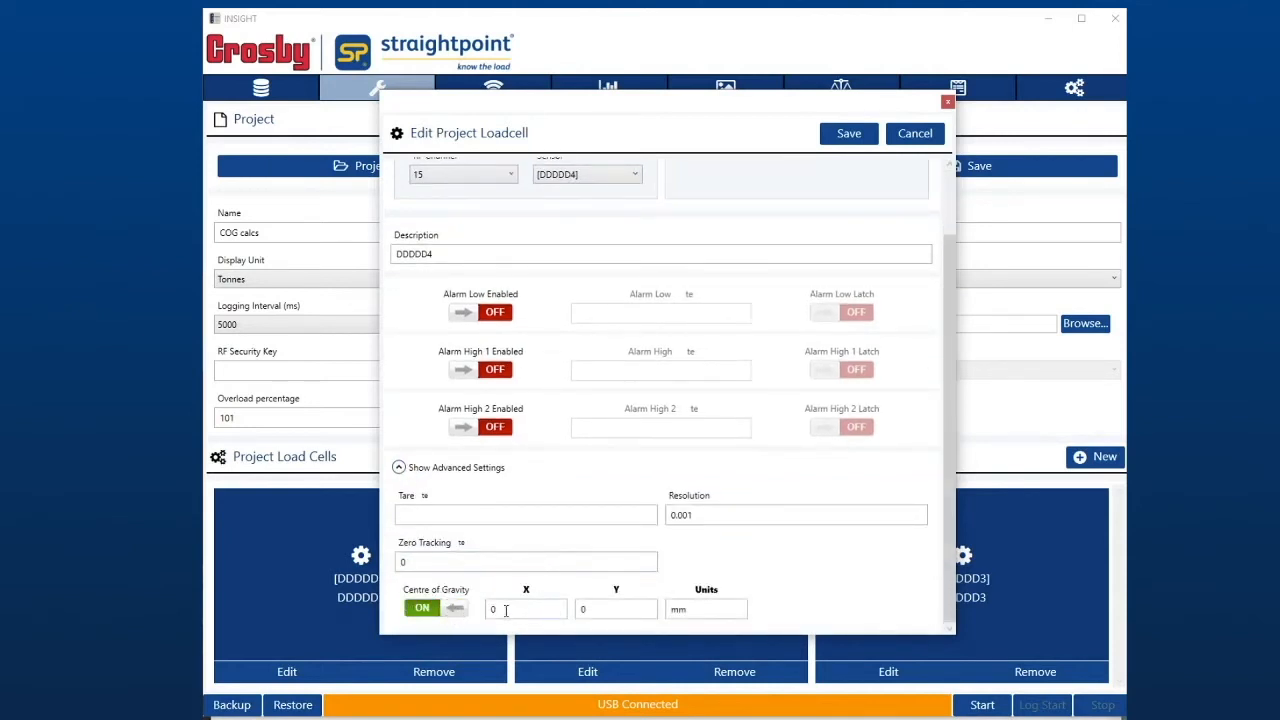
{"action": "double_click", "coordinate": [614, 608]}
{"action": "type", "text": "3000"}
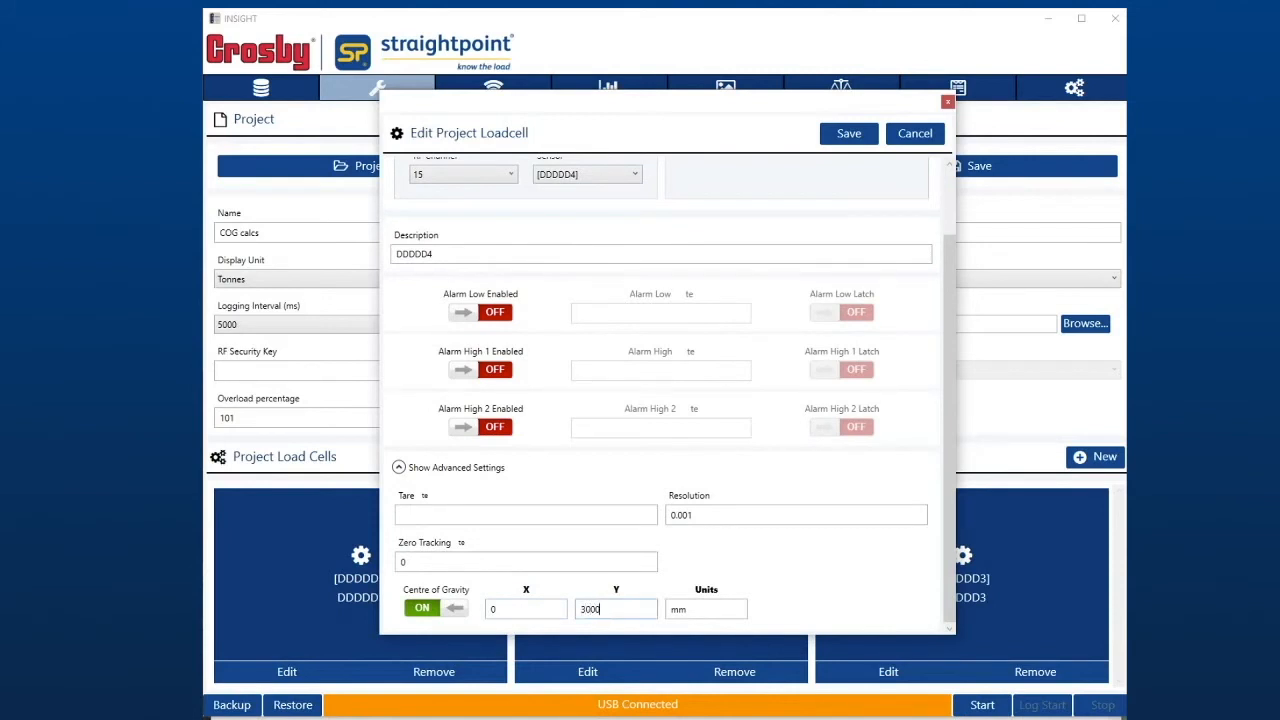
{"action": "left_click", "coordinate": [849, 138]}
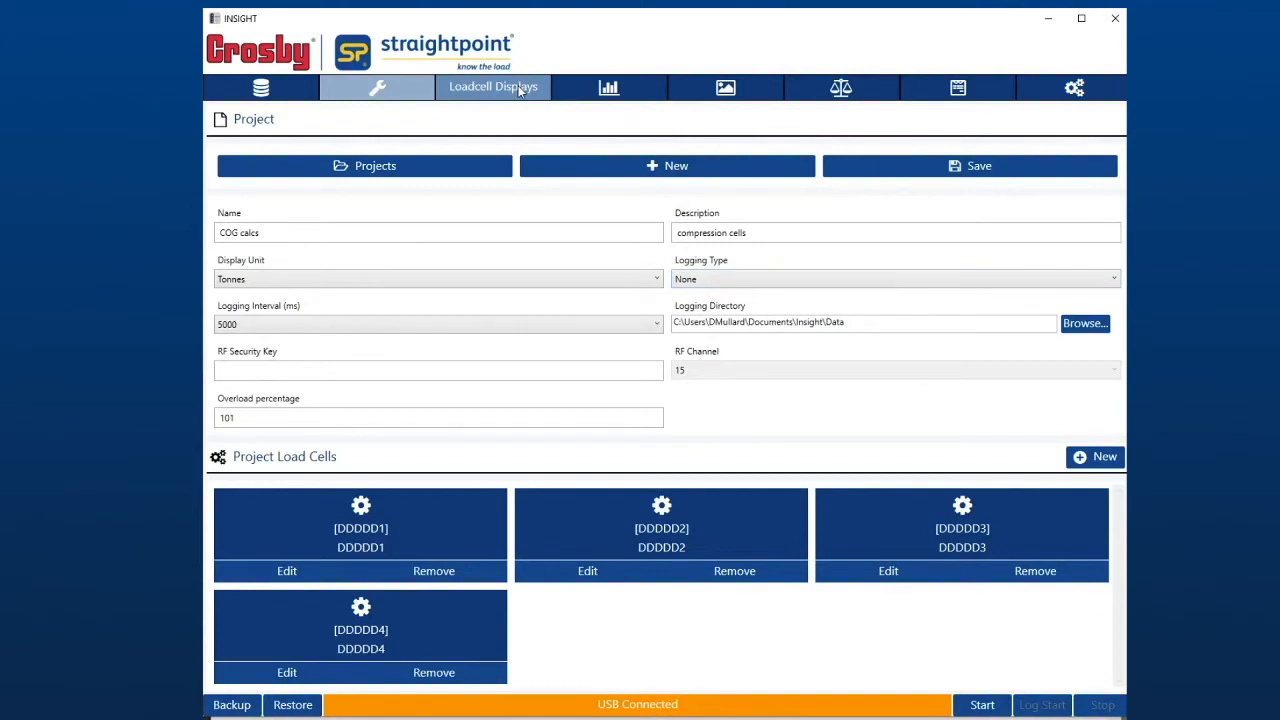
- Open the load cell displays and start live readings from the four load cells
{"action": "left_click", "coordinate": [519, 90]}
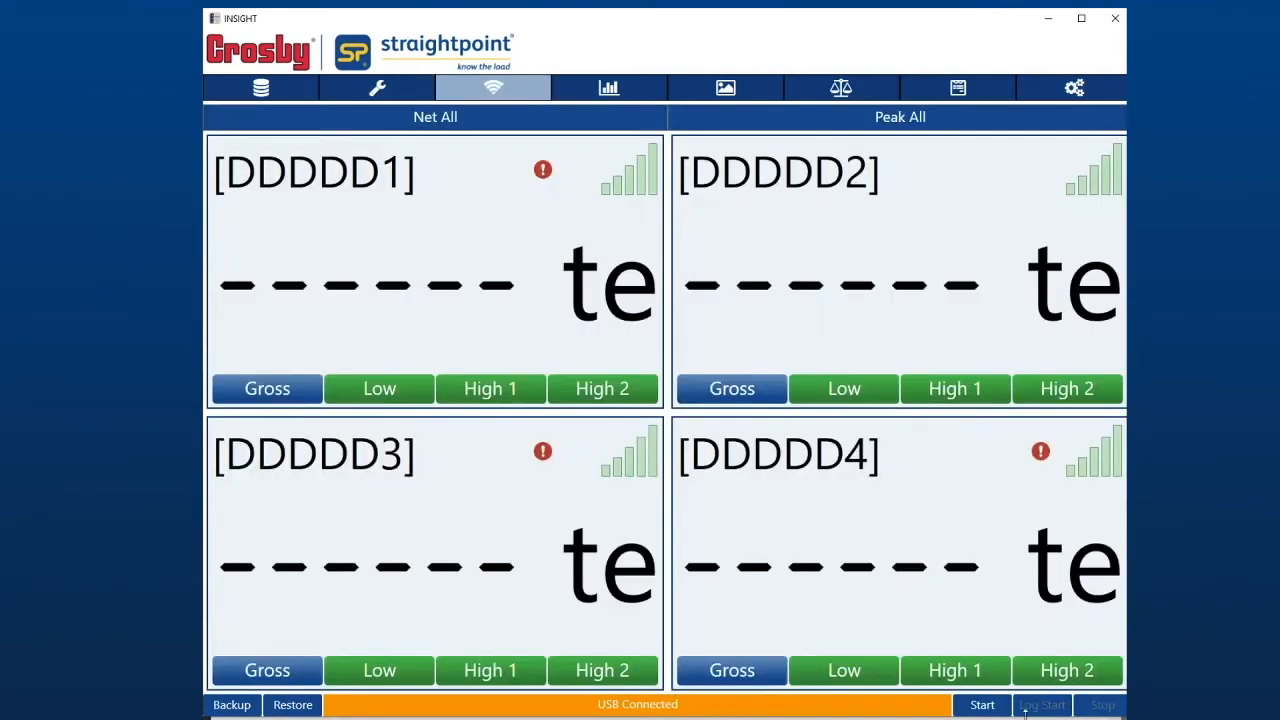
{"action": "left_click", "coordinate": [982, 706]}
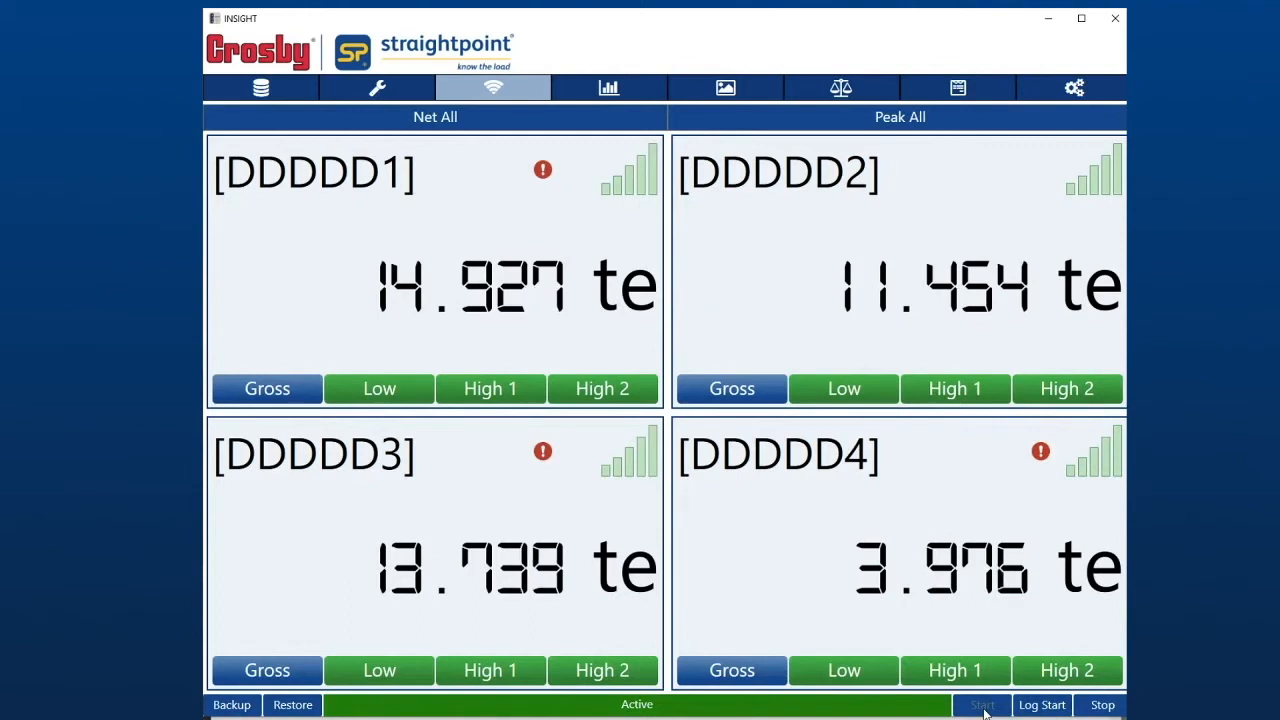
- Examine the Centre of Gravity plot, checking each load cell's coordinates and load and the calculated centre of gravity
{"action": "left_click", "coordinate": [839, 98]}
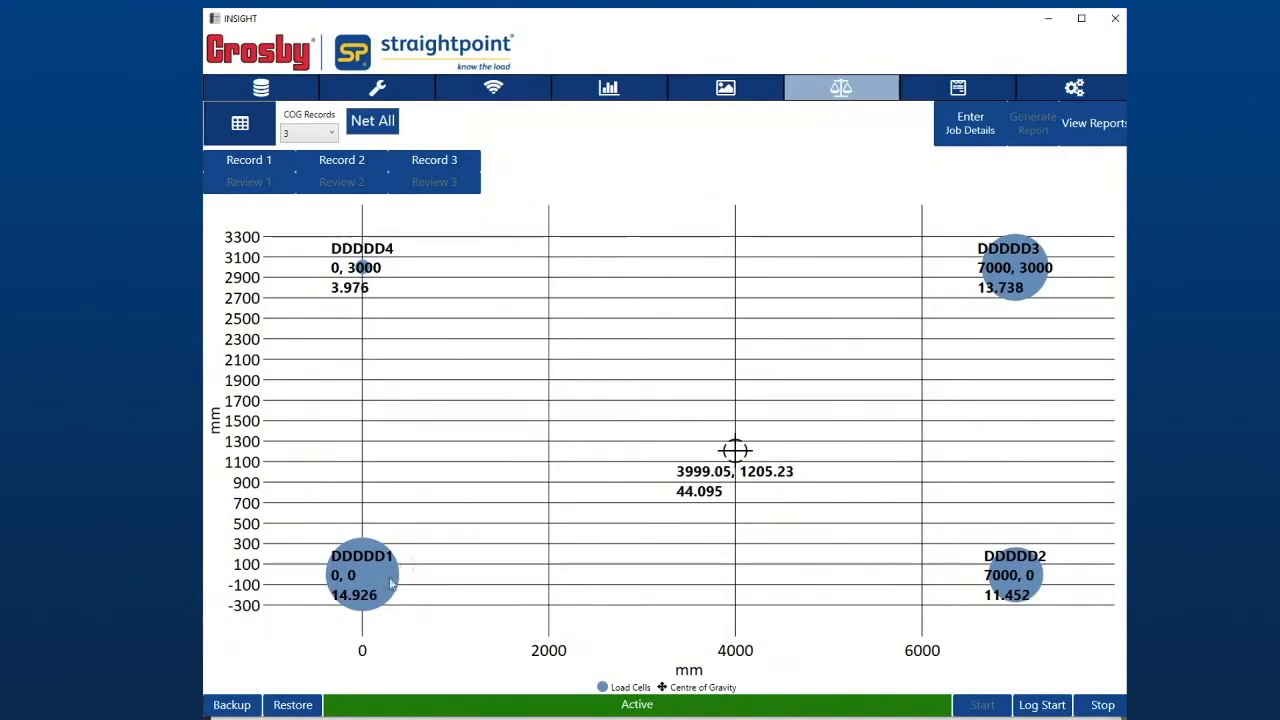
{"action": "mouse_move", "coordinate": [345, 588]}
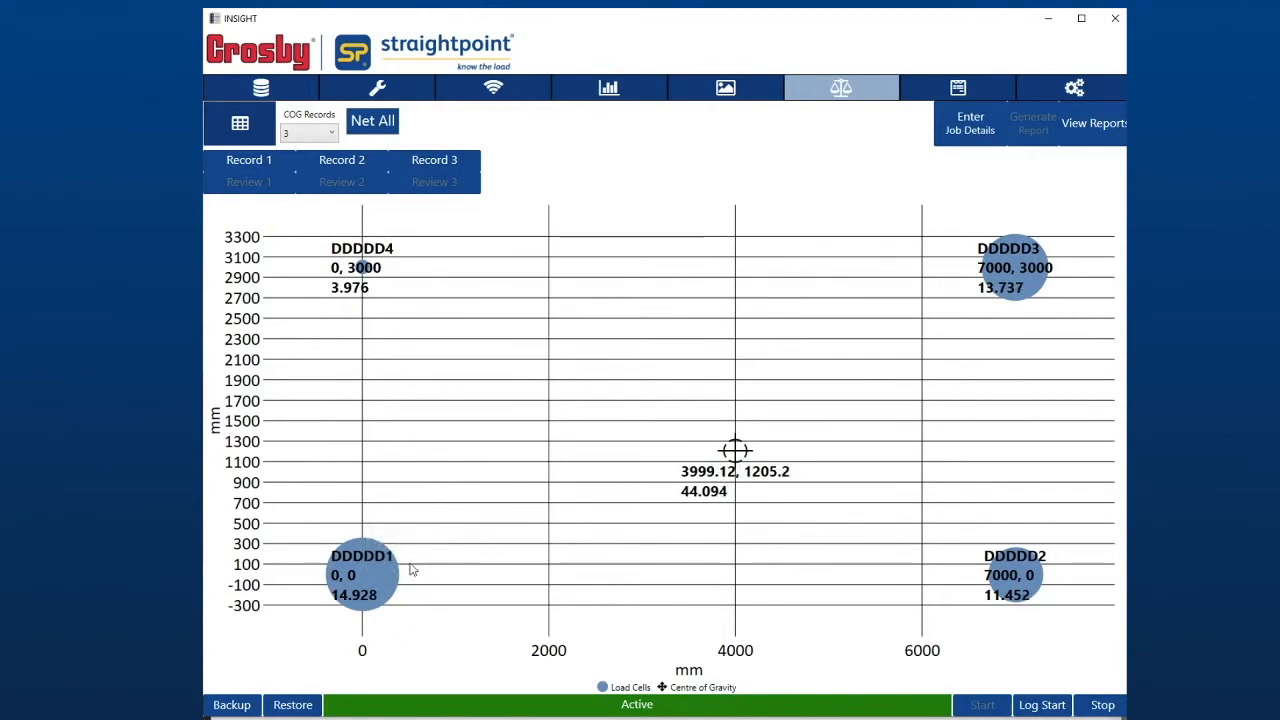
{"action": "mouse_move", "coordinate": [396, 566]}
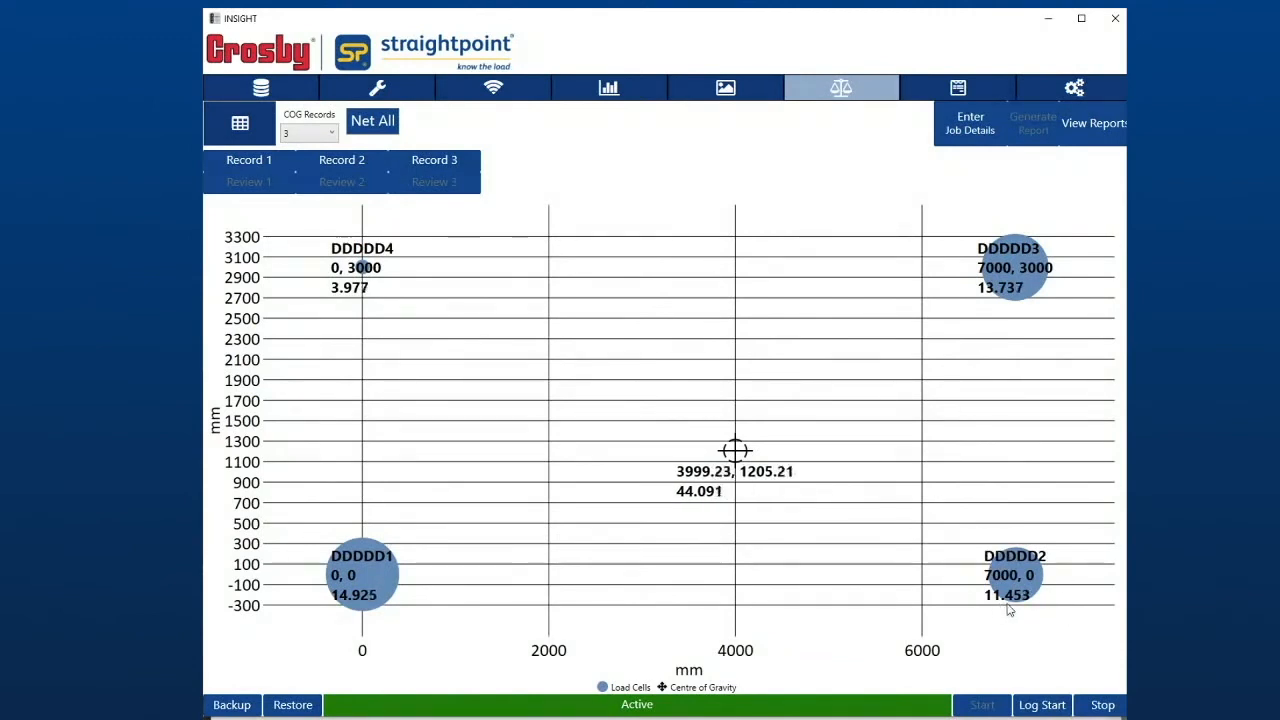
{"action": "mouse_move", "coordinate": [981, 267]}
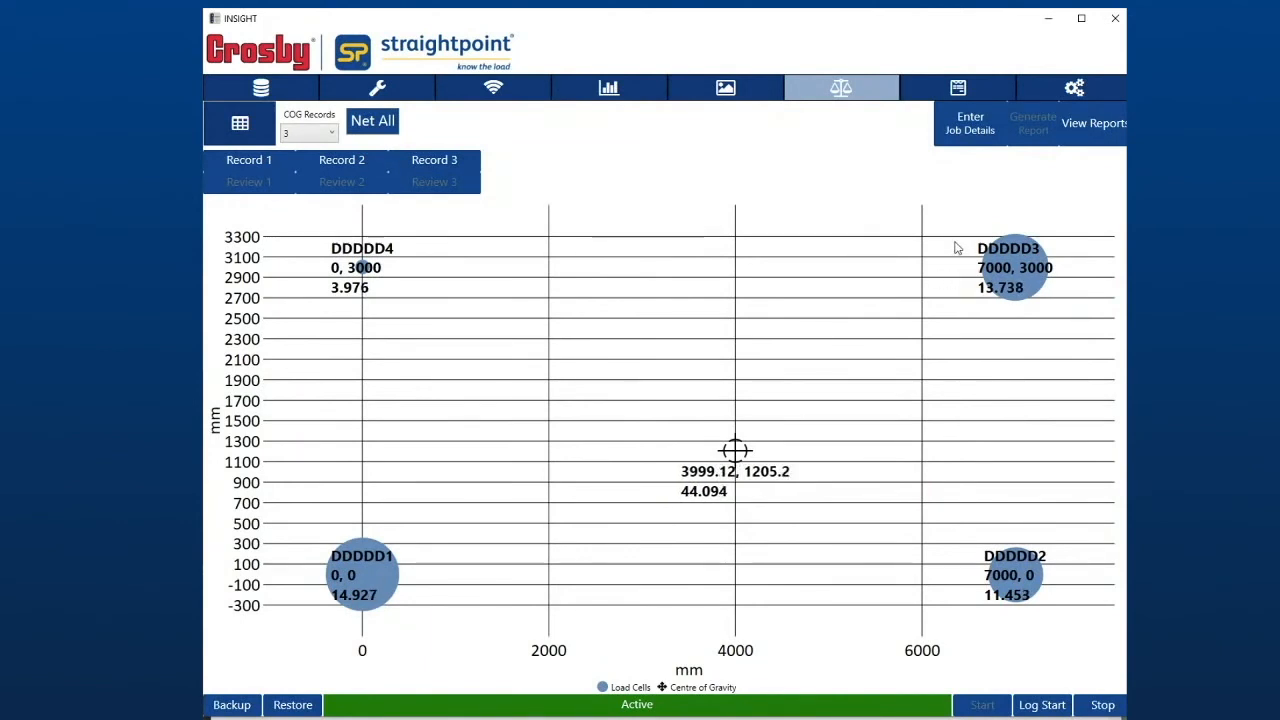
{"action": "mouse_move", "coordinate": [996, 305]}
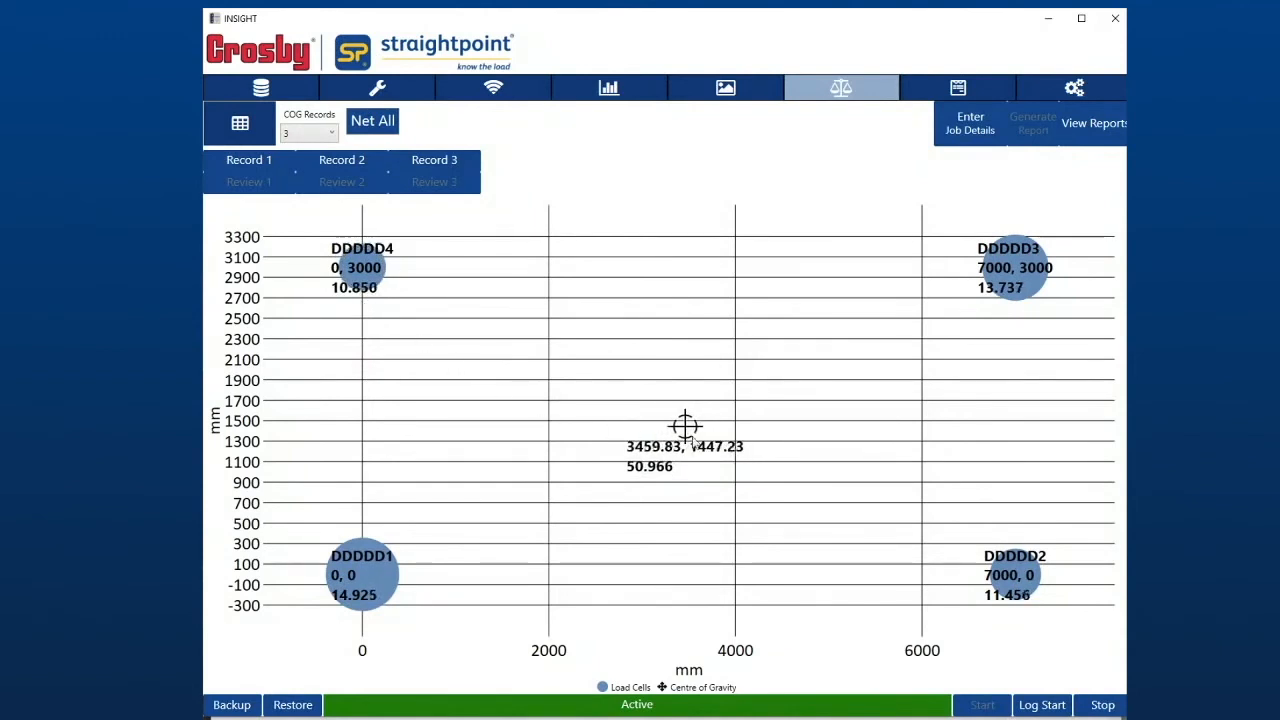
{"action": "mouse_move", "coordinate": [690, 430]}
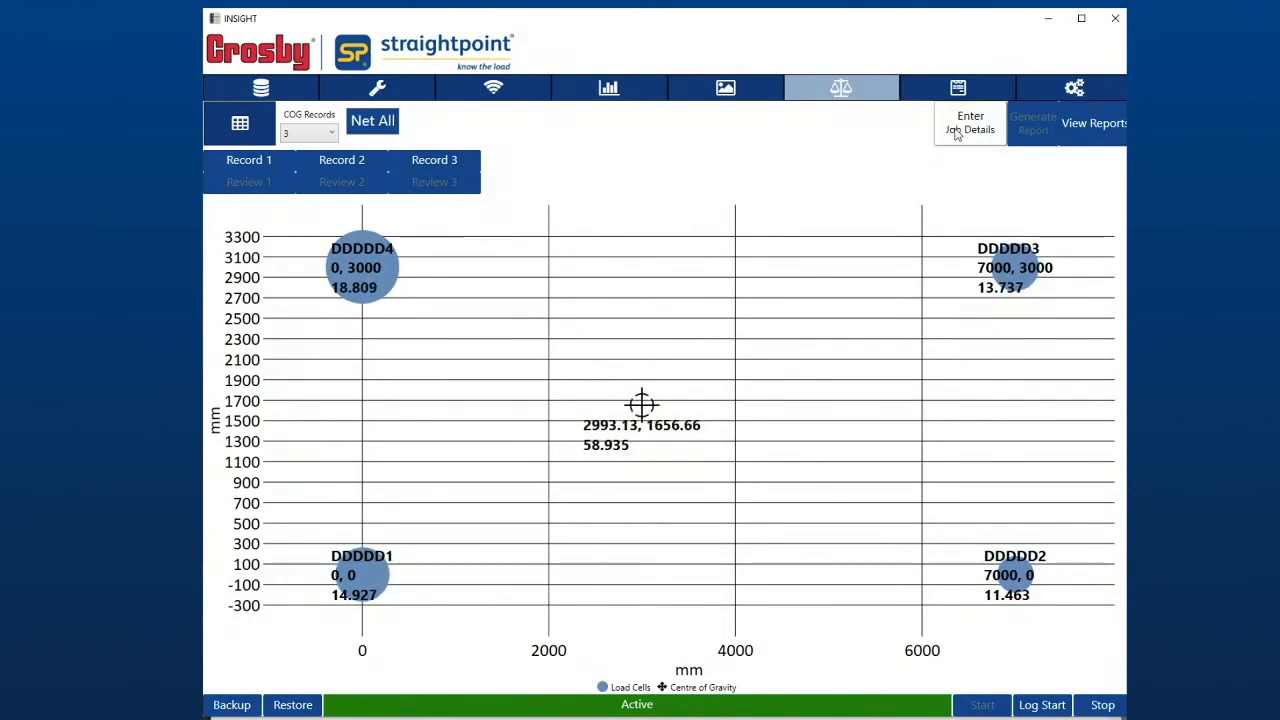
- Open the job details, review the company, client, project, operator and weather entries, and save them
{"action": "left_click", "coordinate": [955, 135]}
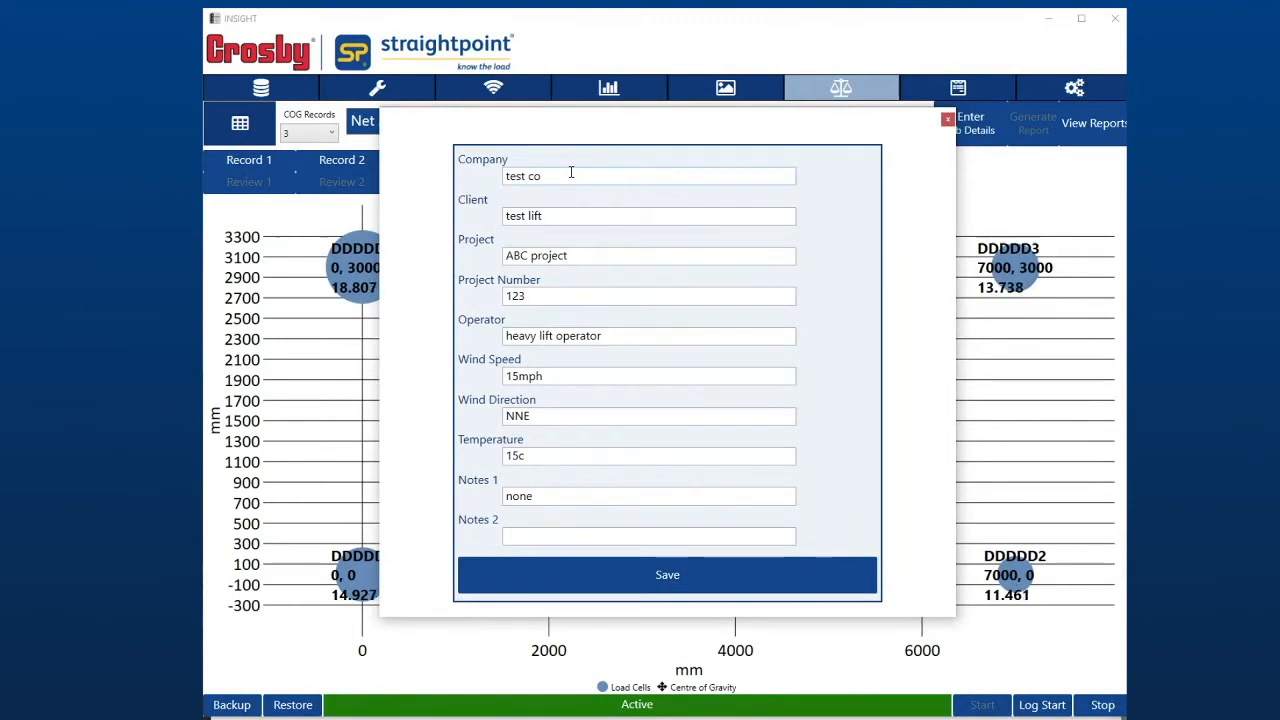
{"action": "left_click", "coordinate": [646, 586]}
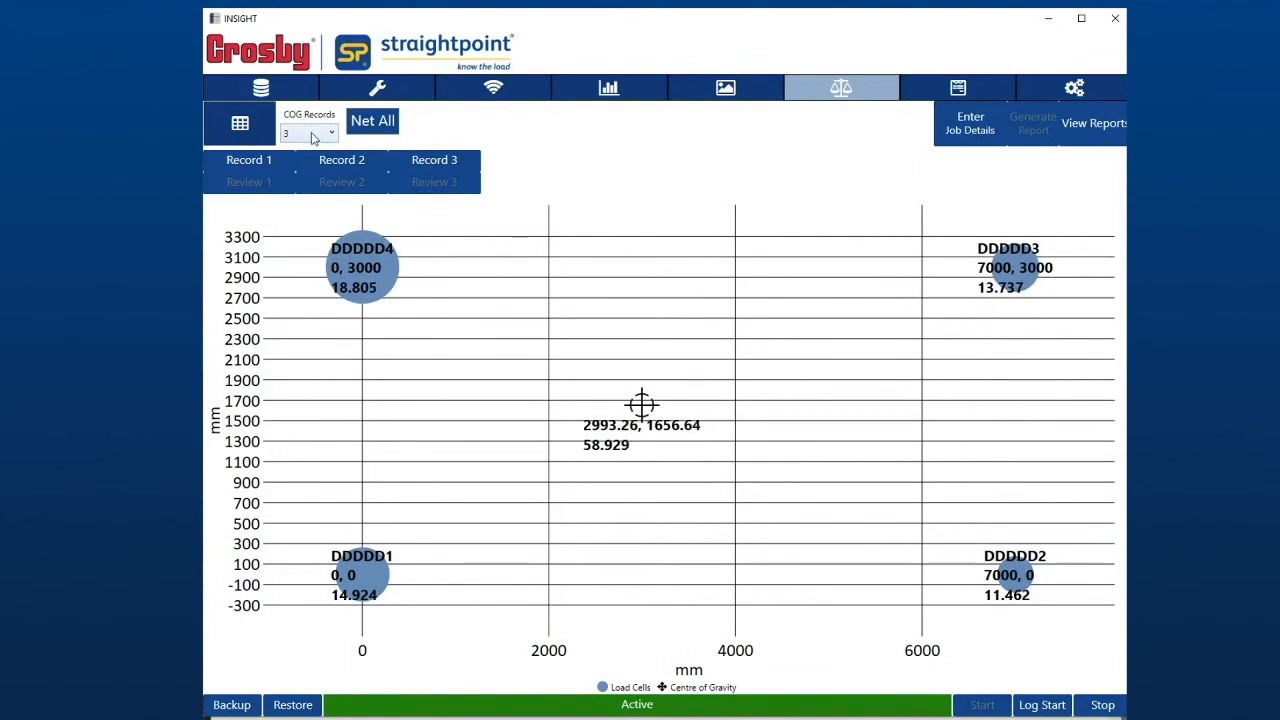
- Check the options for the number of COG records, keep 3, and capture Records 1, 2 and 3
{"action": "left_click", "coordinate": [313, 137]}
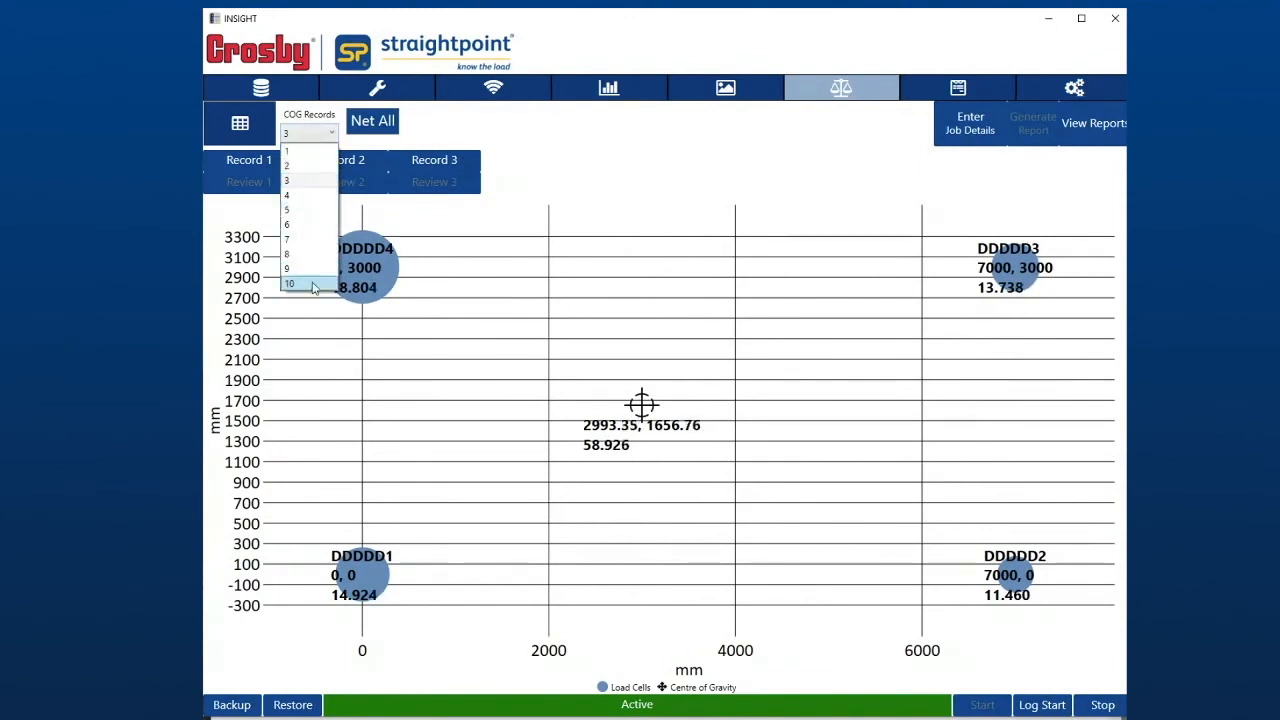
{"action": "left_click", "coordinate": [309, 139]}
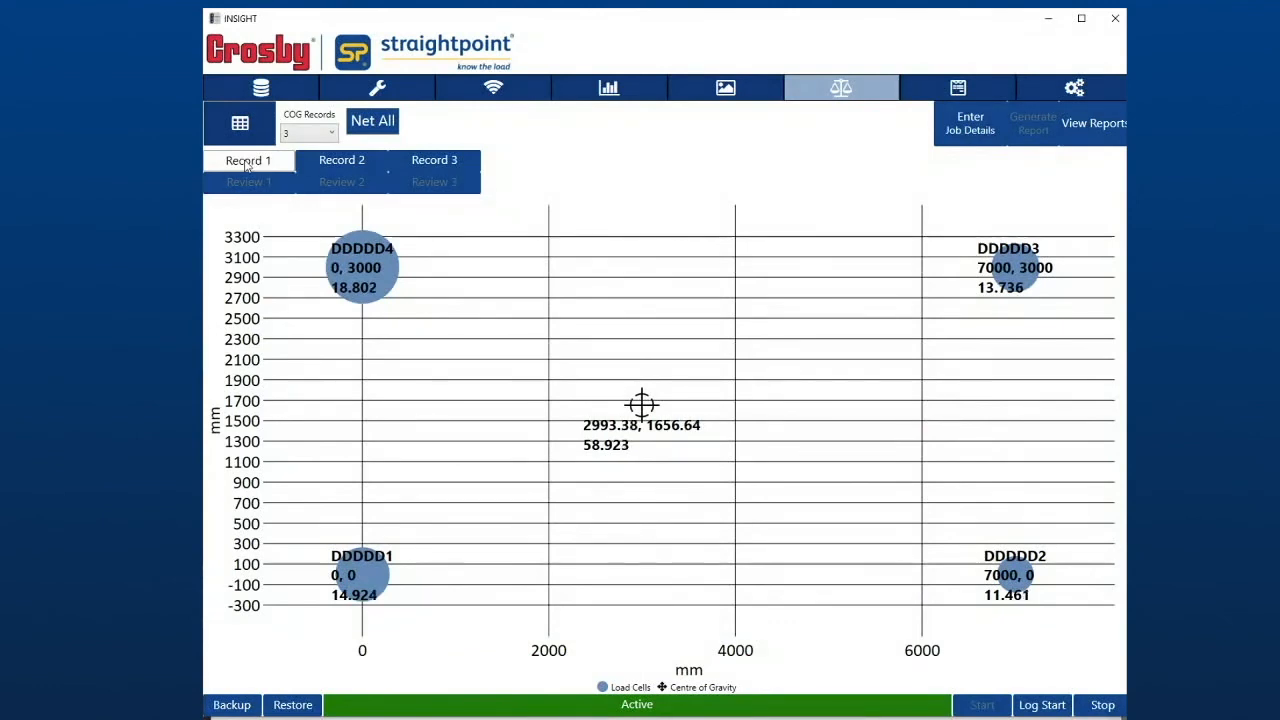
{"action": "left_click", "coordinate": [246, 164]}
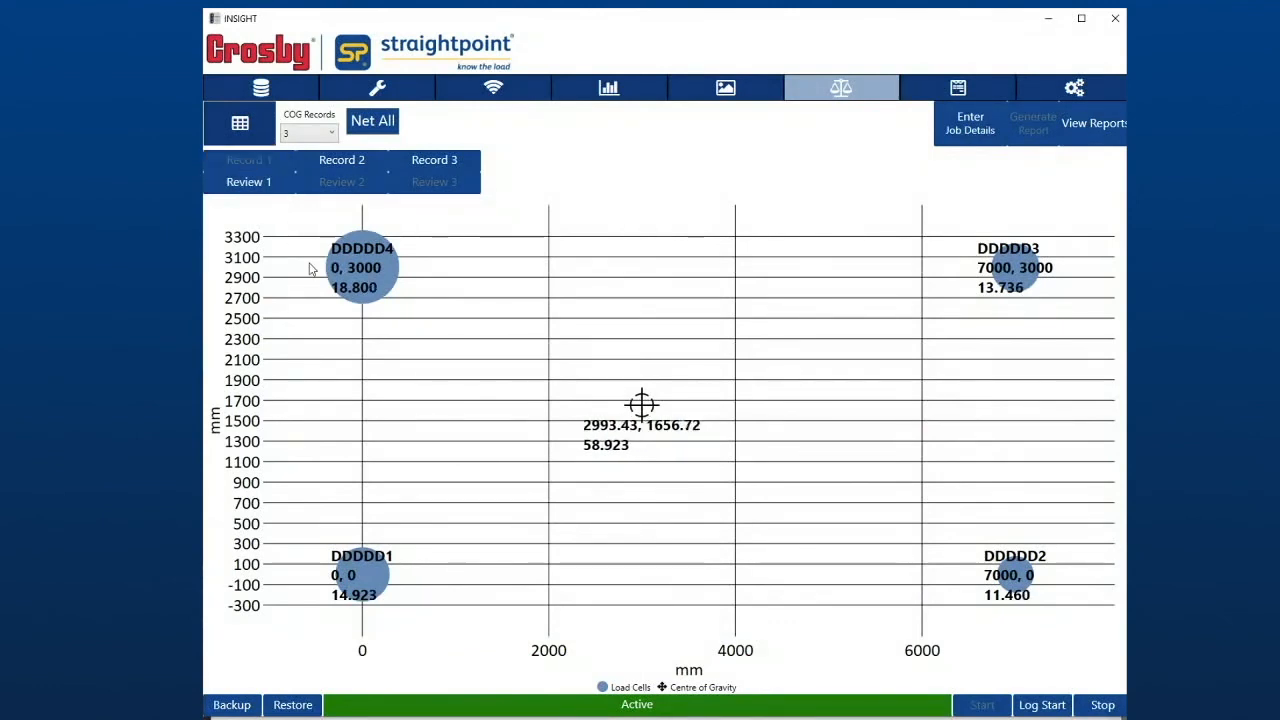
{"action": "left_click", "coordinate": [340, 162]}
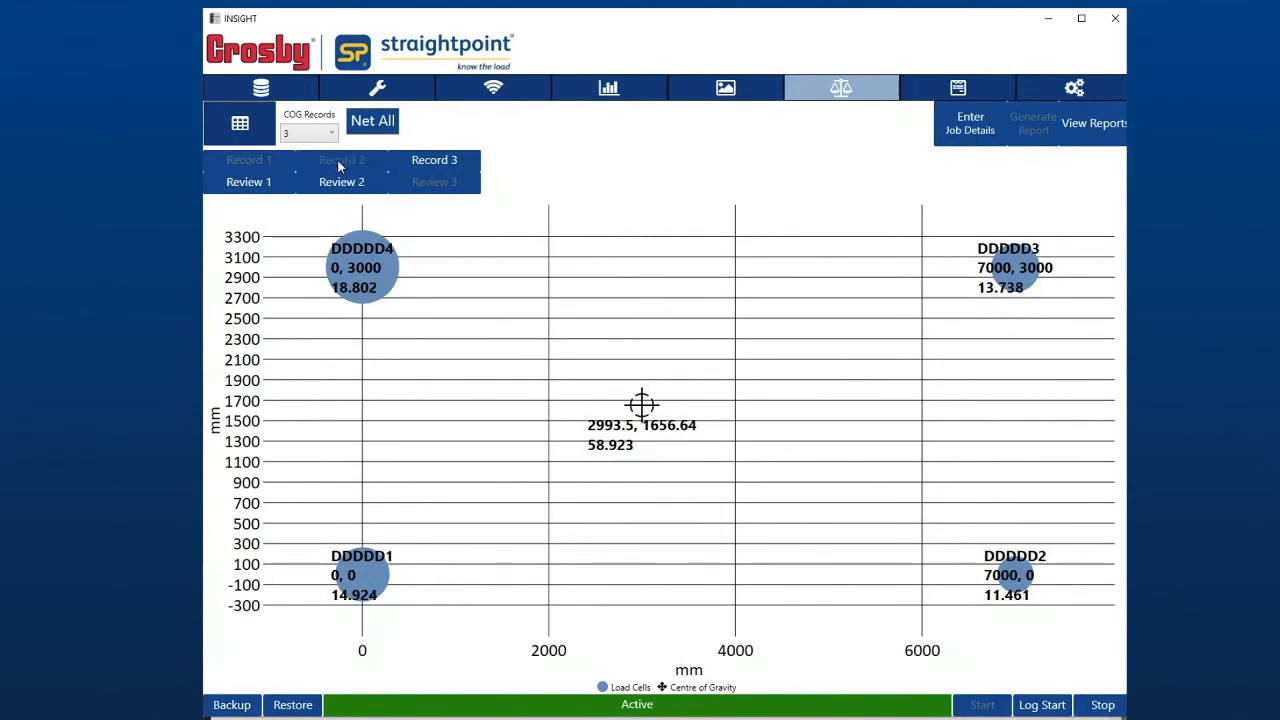
{"action": "left_click", "coordinate": [435, 162]}
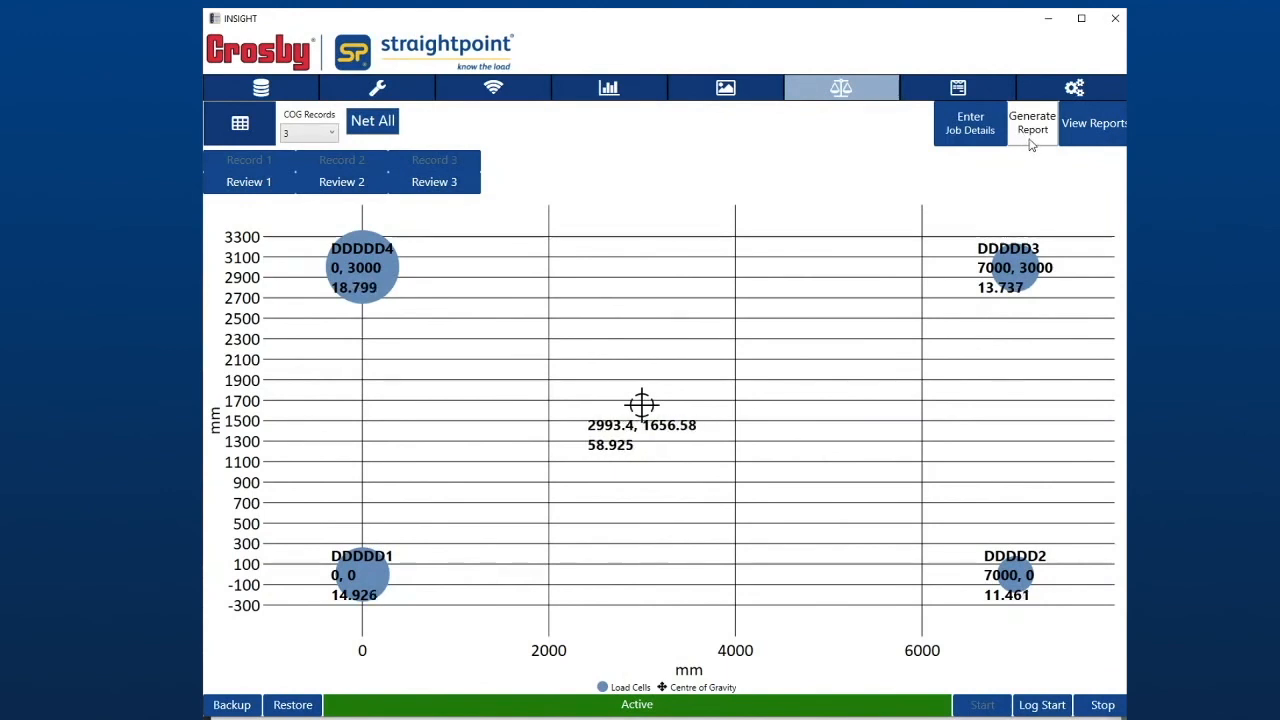
- Generate the Centre of Gravity report from the recorded weighings and look through its weighing results
{"action": "left_click", "coordinate": [1028, 130]}
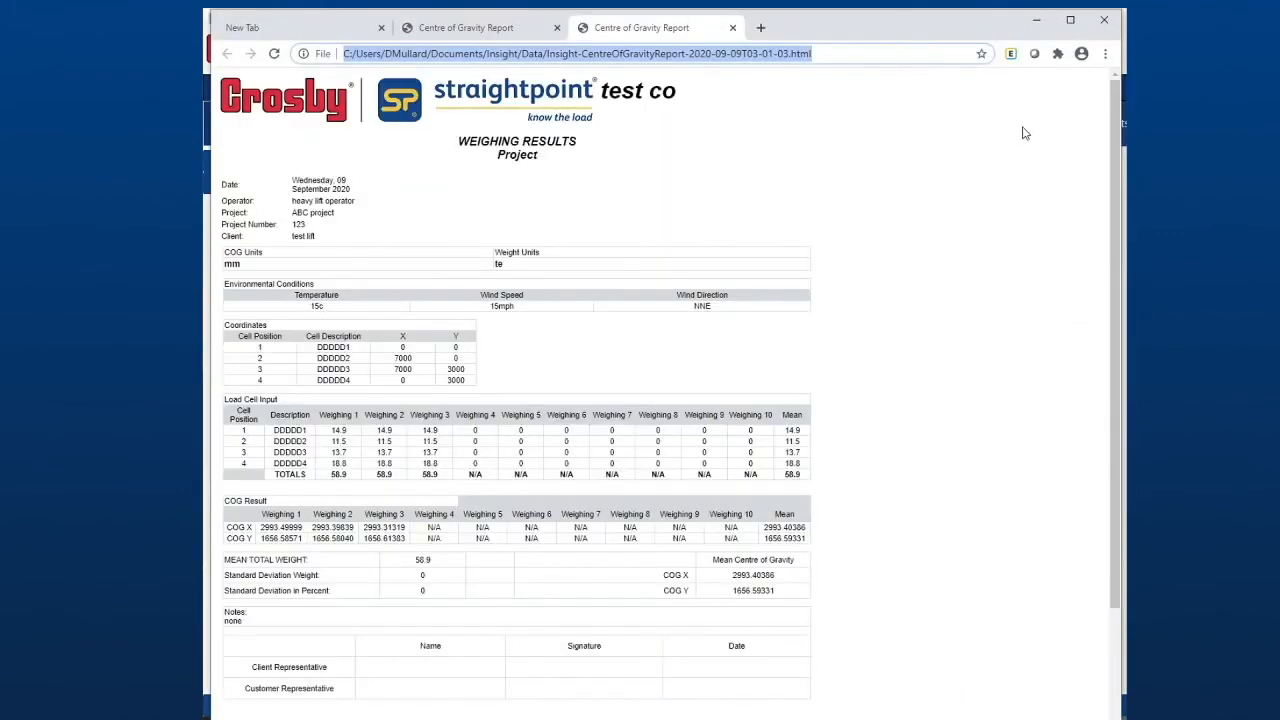
{"action": "left_click", "coordinate": [938, 196]}
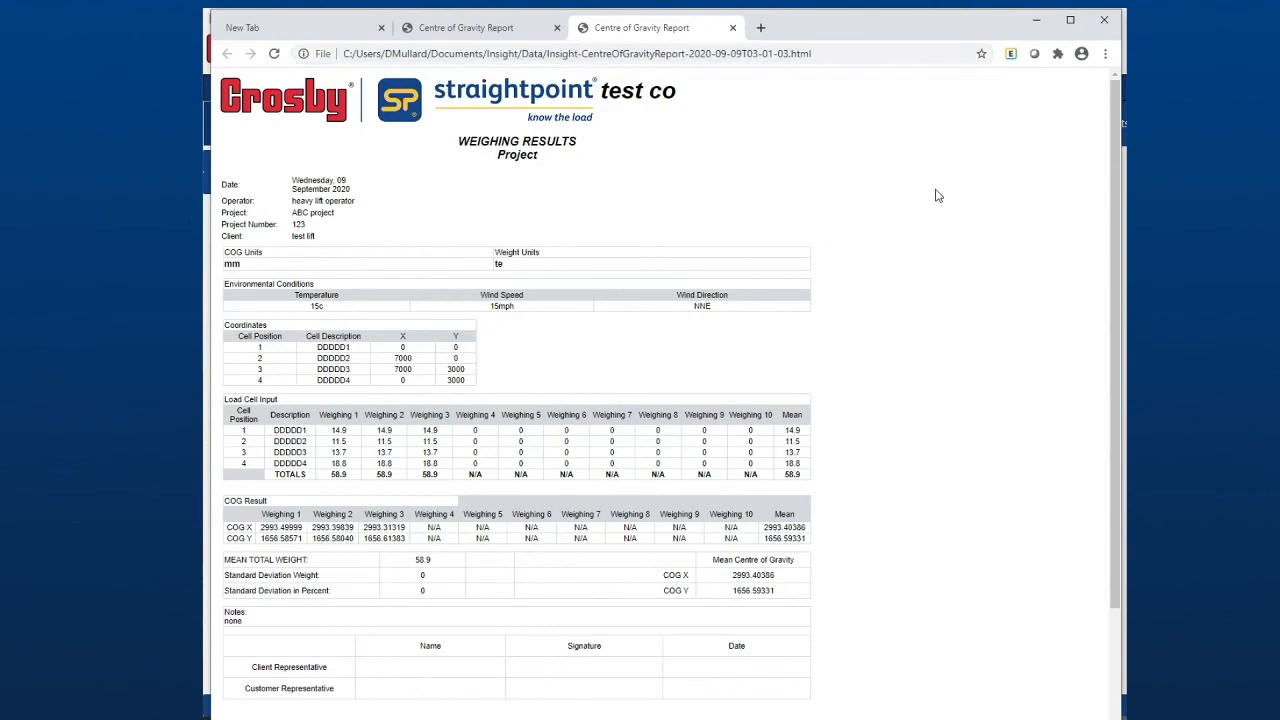
{"action": "scroll", "coordinate": [938, 196], "scroll_direction": "down", "scroll_amount": 1}
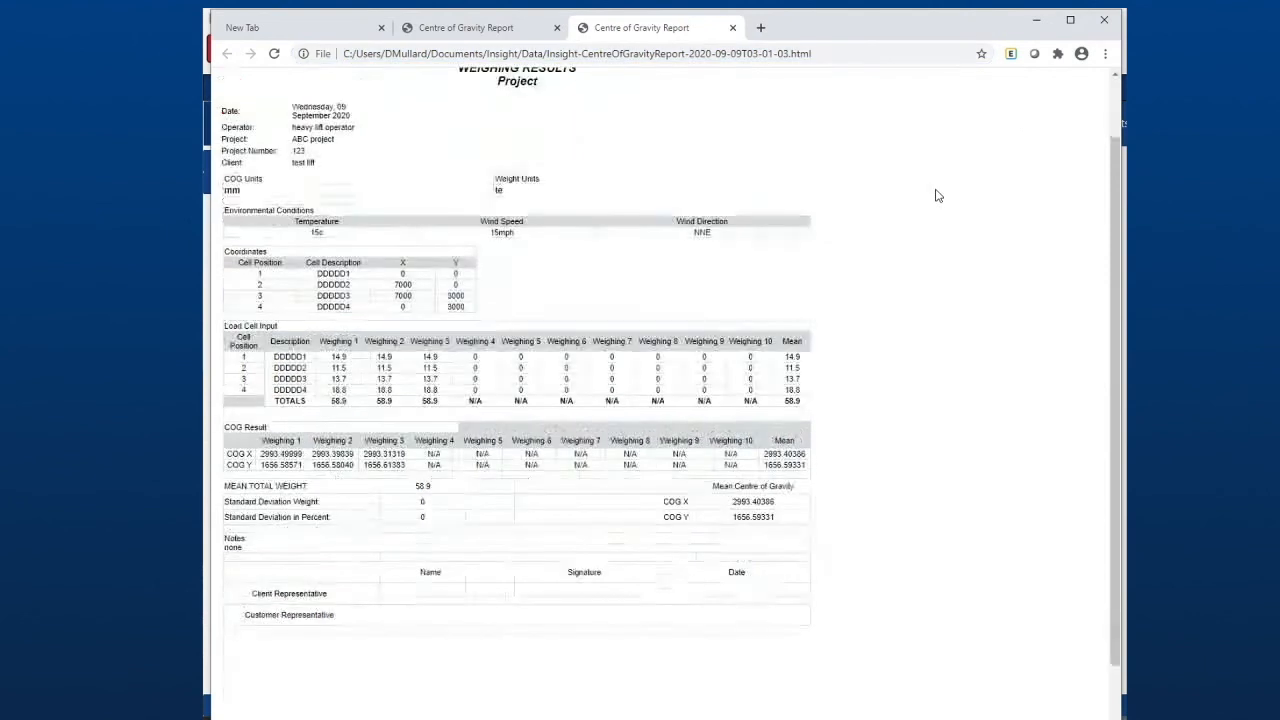